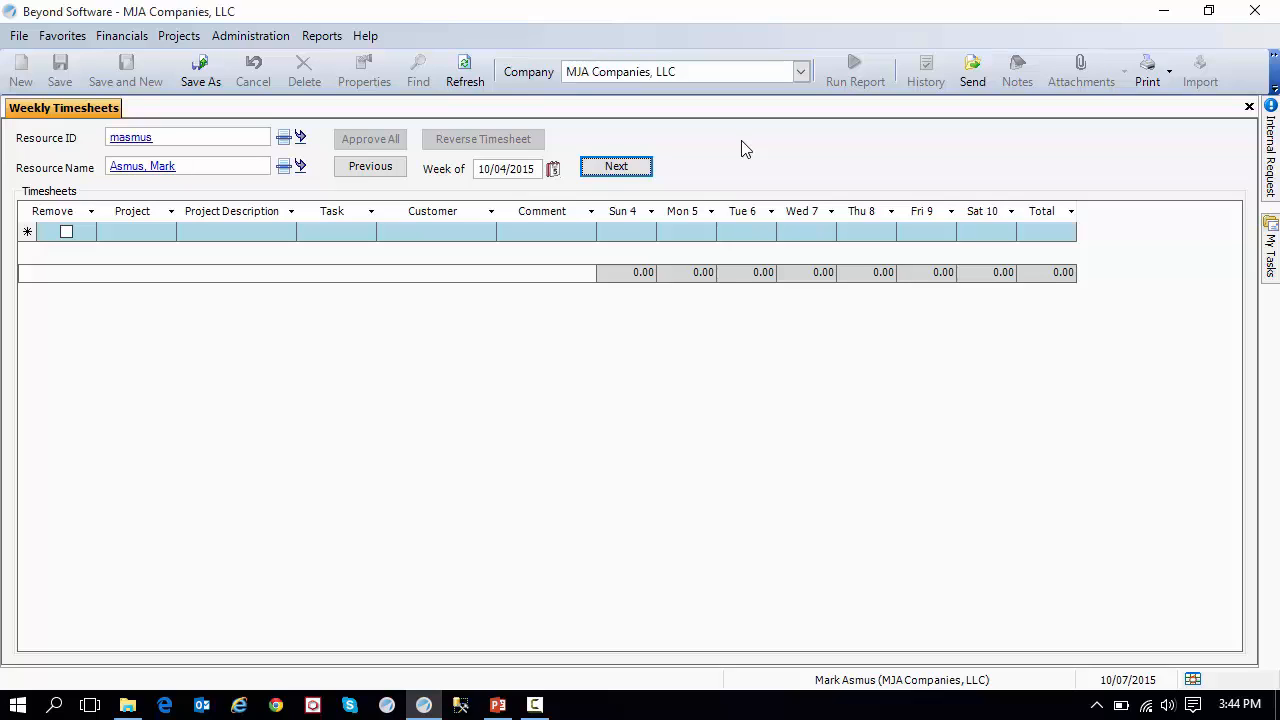
Copy the 09/27/2015 timesheet to a new timesheet dated 10/04/2015 with Clear Comments turned off.
left_click(145, 240)
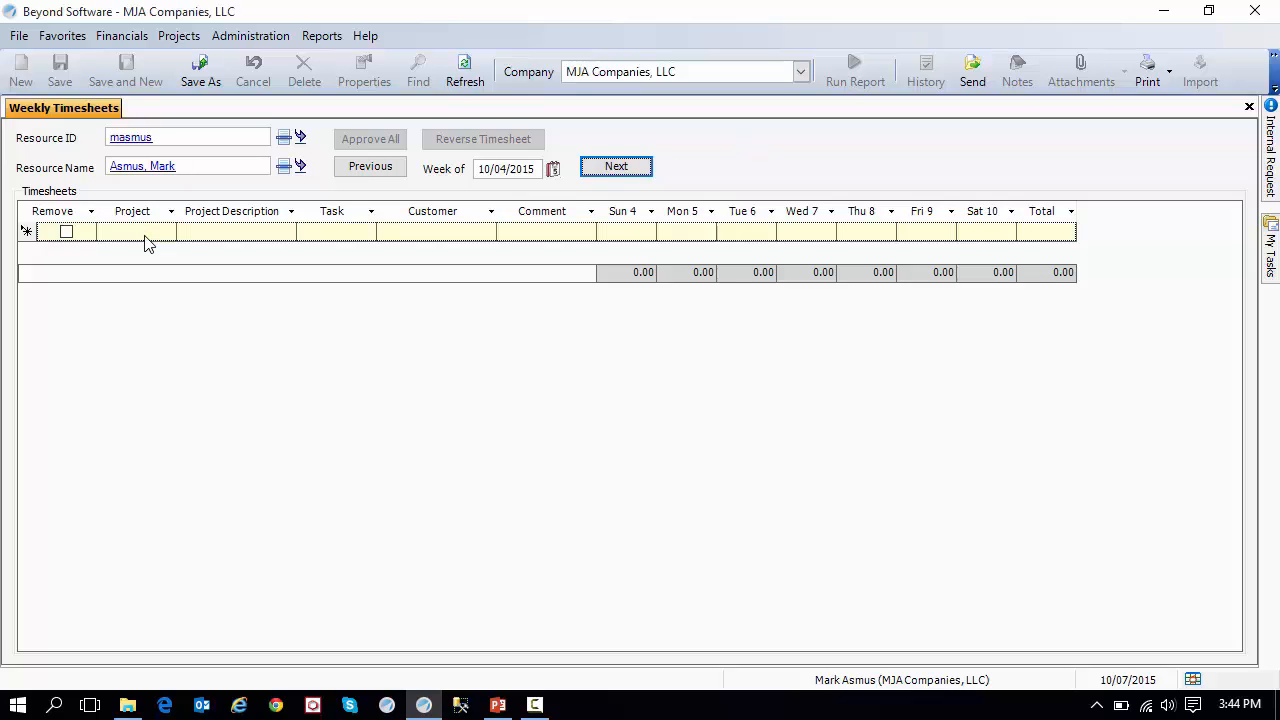
left_click(145, 243)
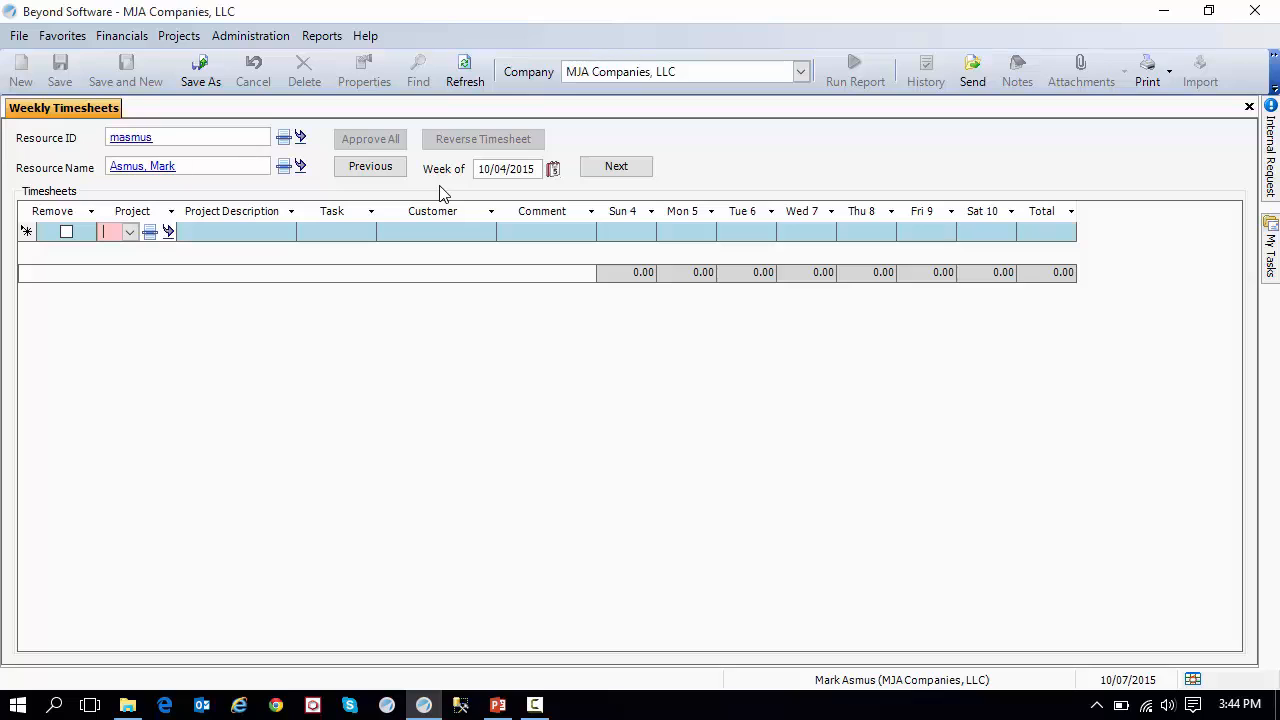
left_click(387, 172)
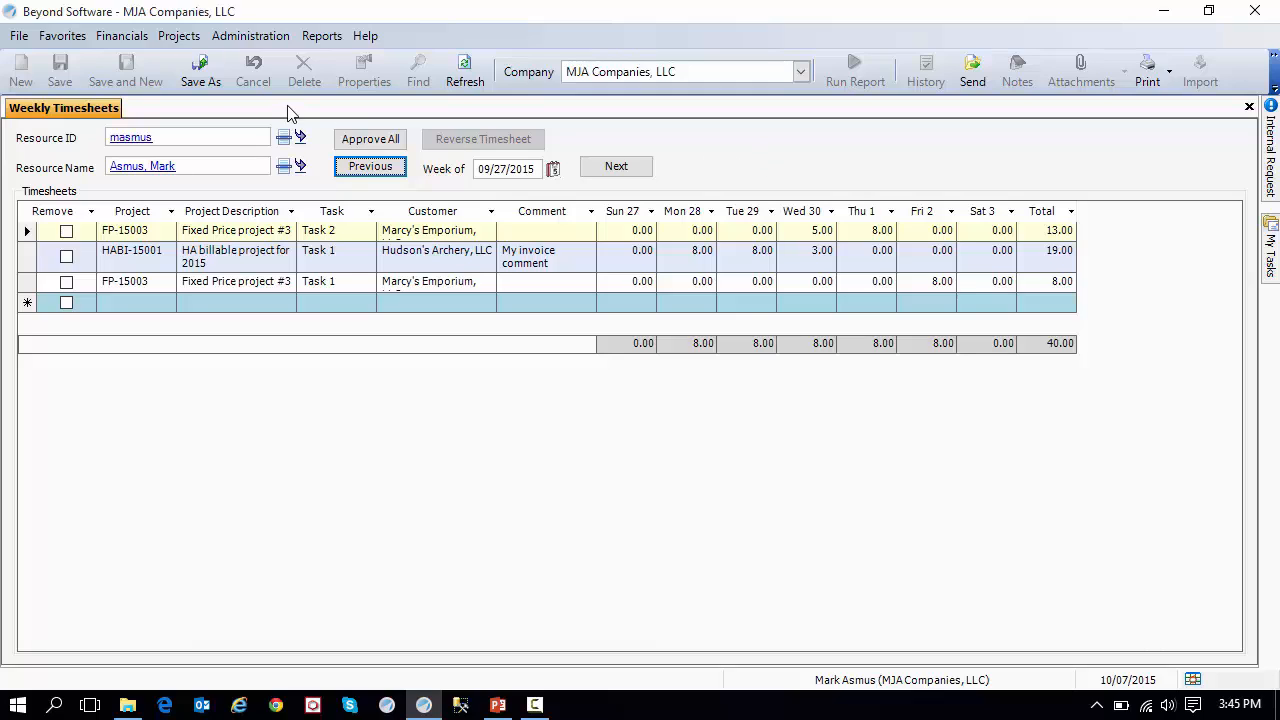
left_click(219, 91)
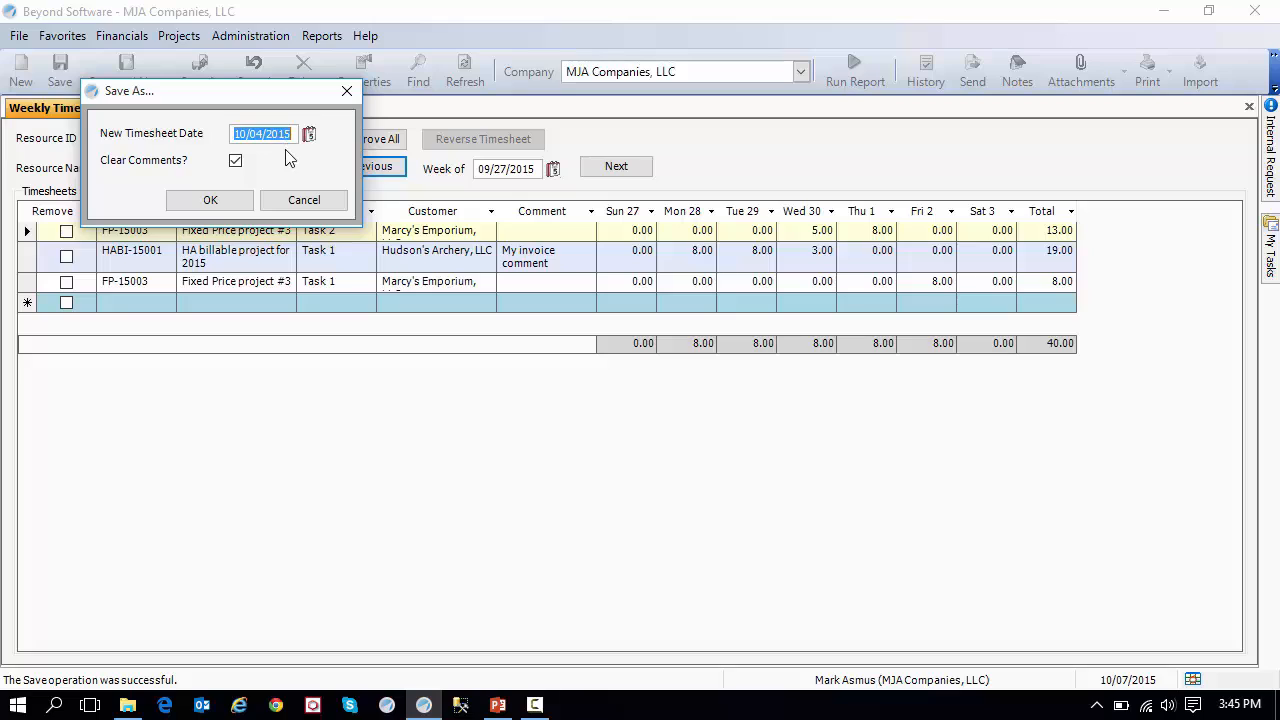
left_click(236, 162)
left_click(212, 201)
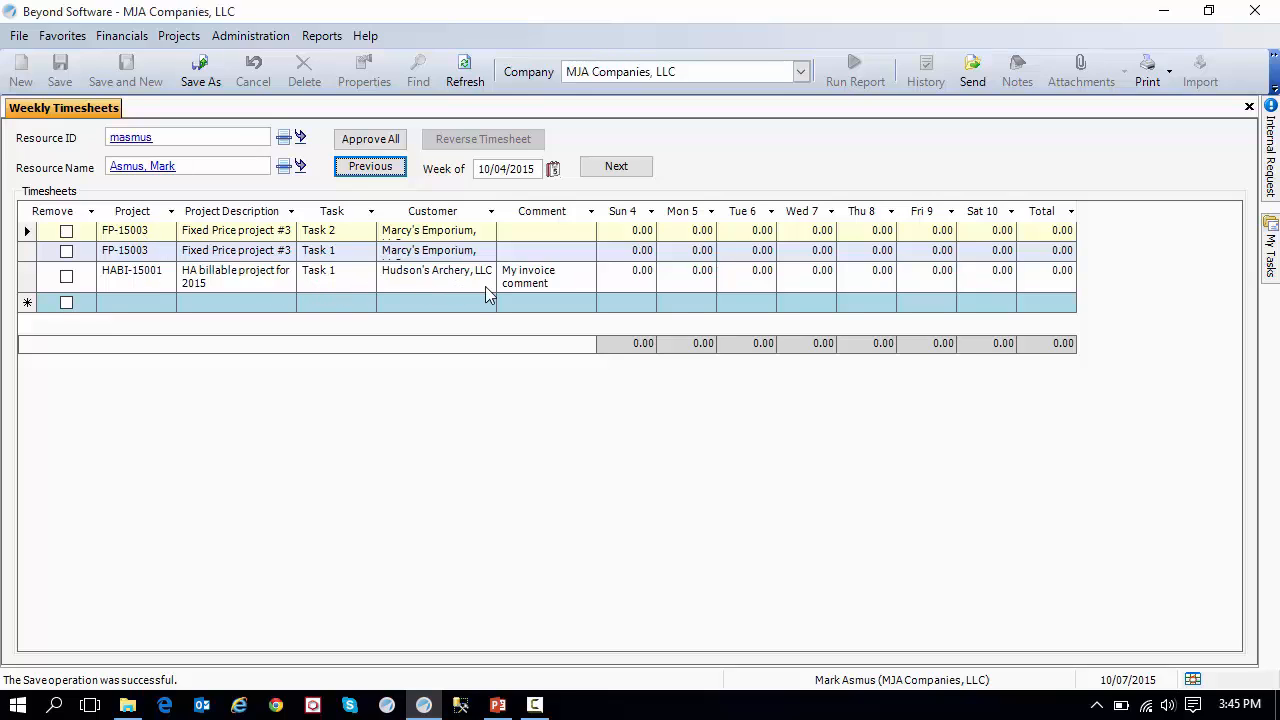
Mark the FP-15003 Task 1 line for removal and enter 8 hours Monday and 4 hours Tuesday for FP-15003 Task 2.
left_click(686, 231)
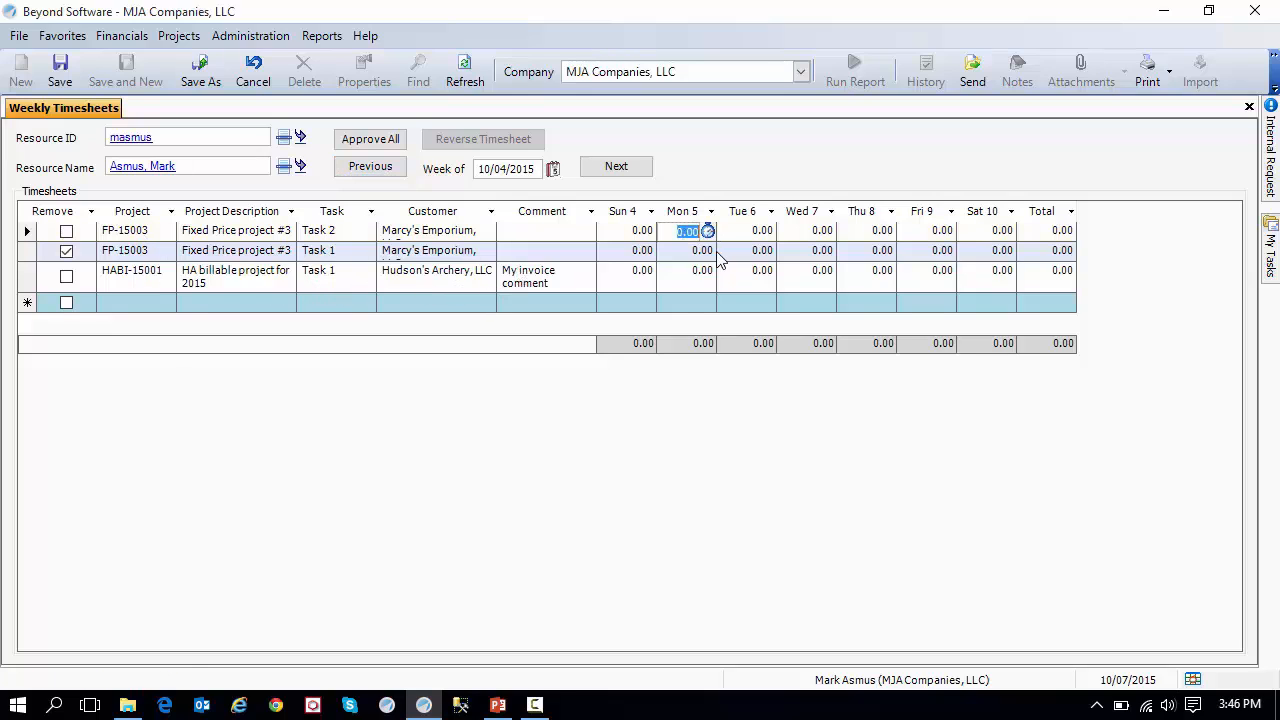
type("8")
key("Tab")
type("4")
key("Tab")
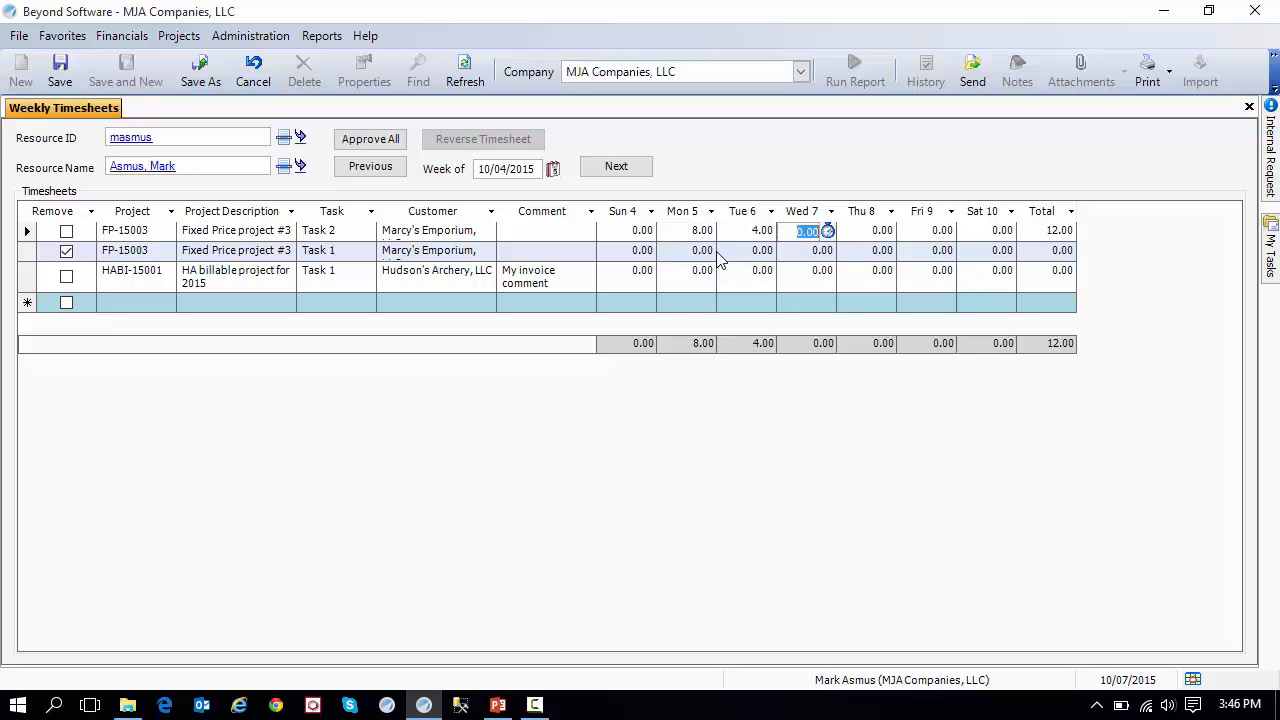
Enter 4 hours on Tuesday and 8 hours on Wednesday for project HABI-15001, and save the timesheet.
left_click(742, 277)
type("4")
key("Tab")
type("8")
key("Tab")
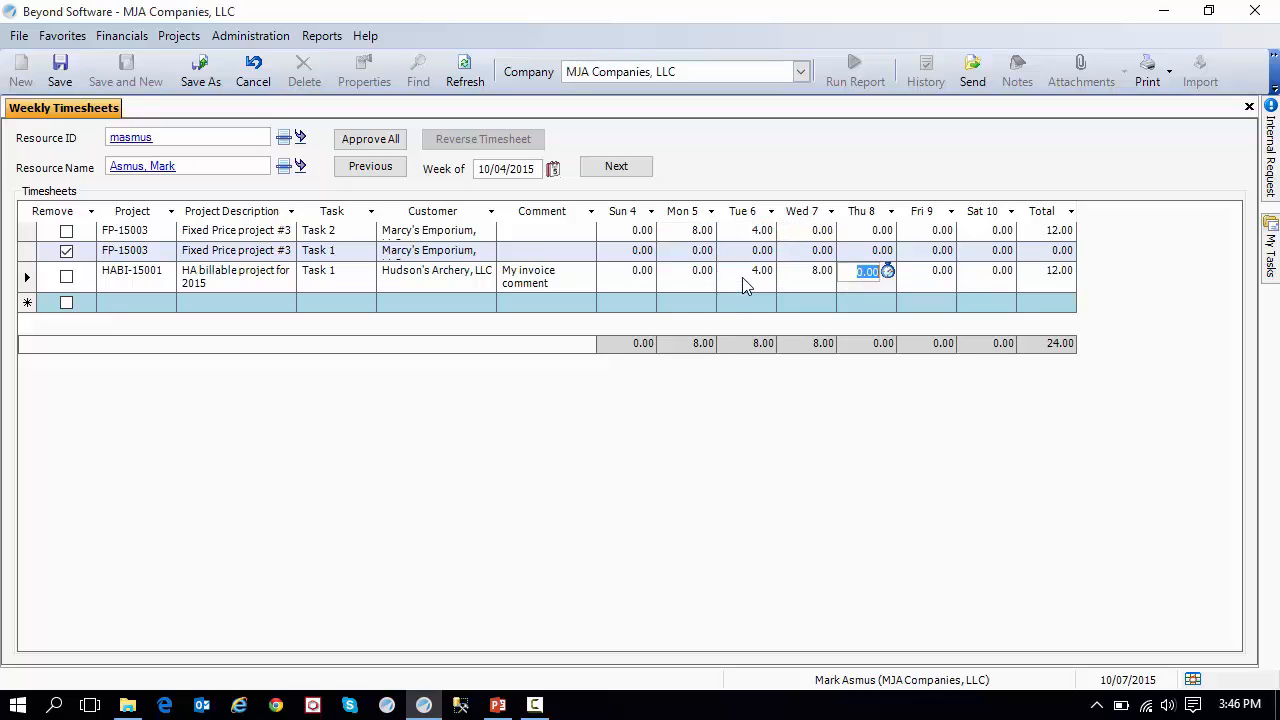
left_click(59, 72)
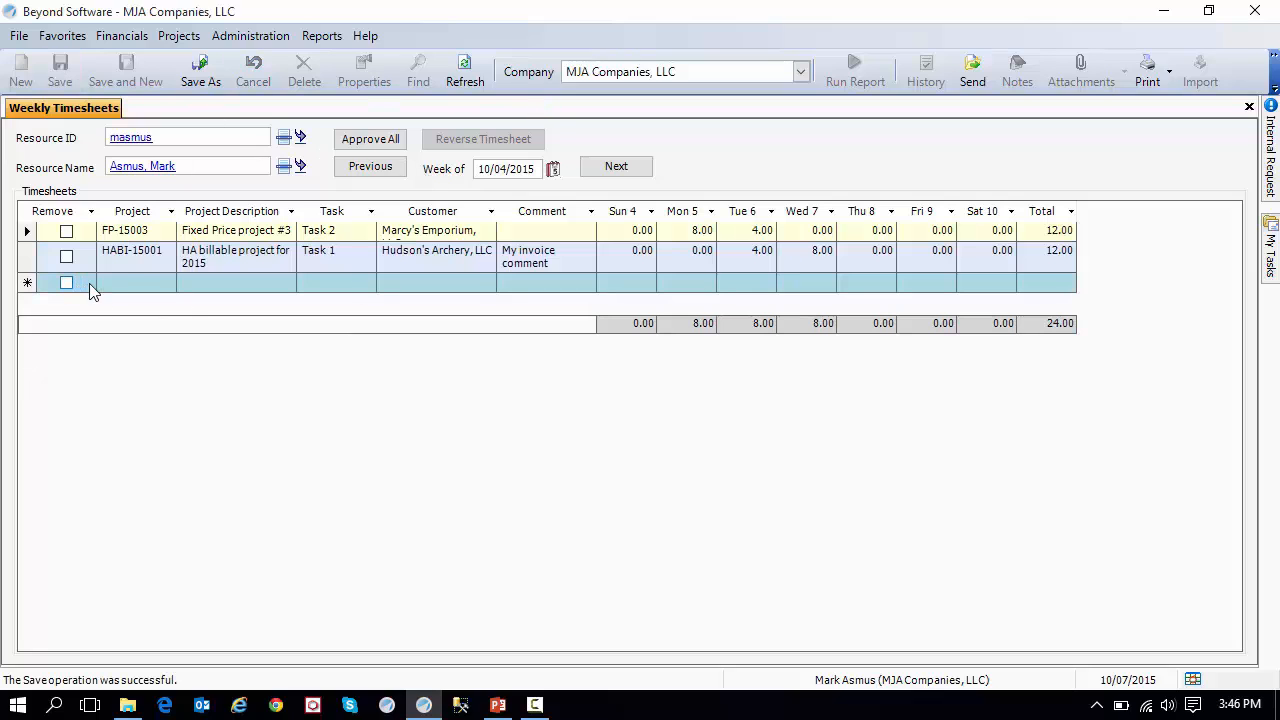
Add a timesheet line for the non-billable project HANB-15002 by choosing it from the full project lookup.
left_click(134, 281)
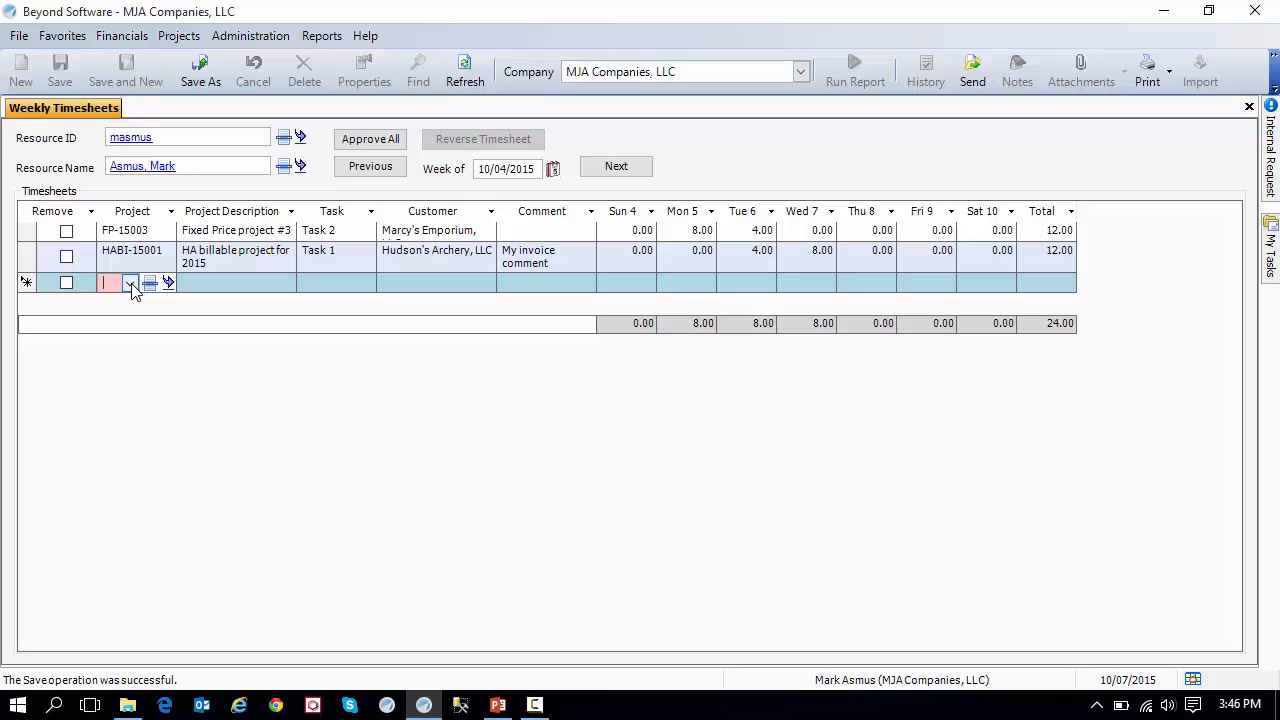
key("Down")
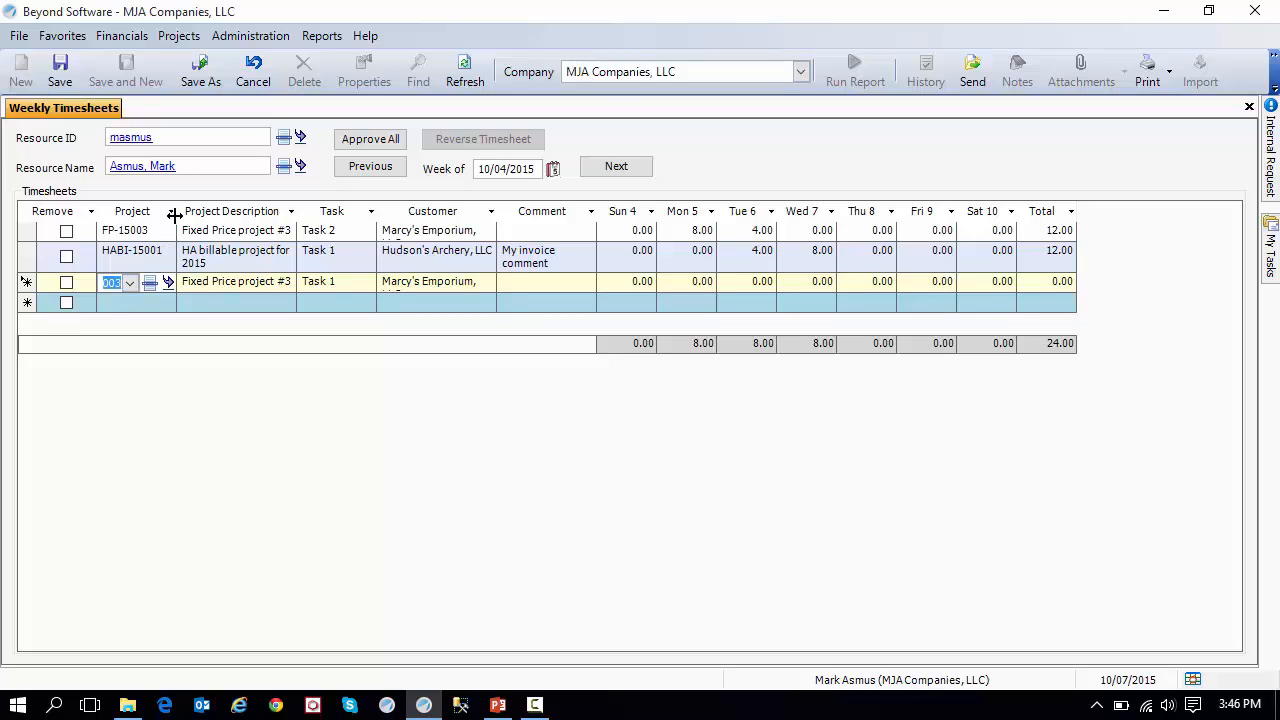
left_click(130, 284)
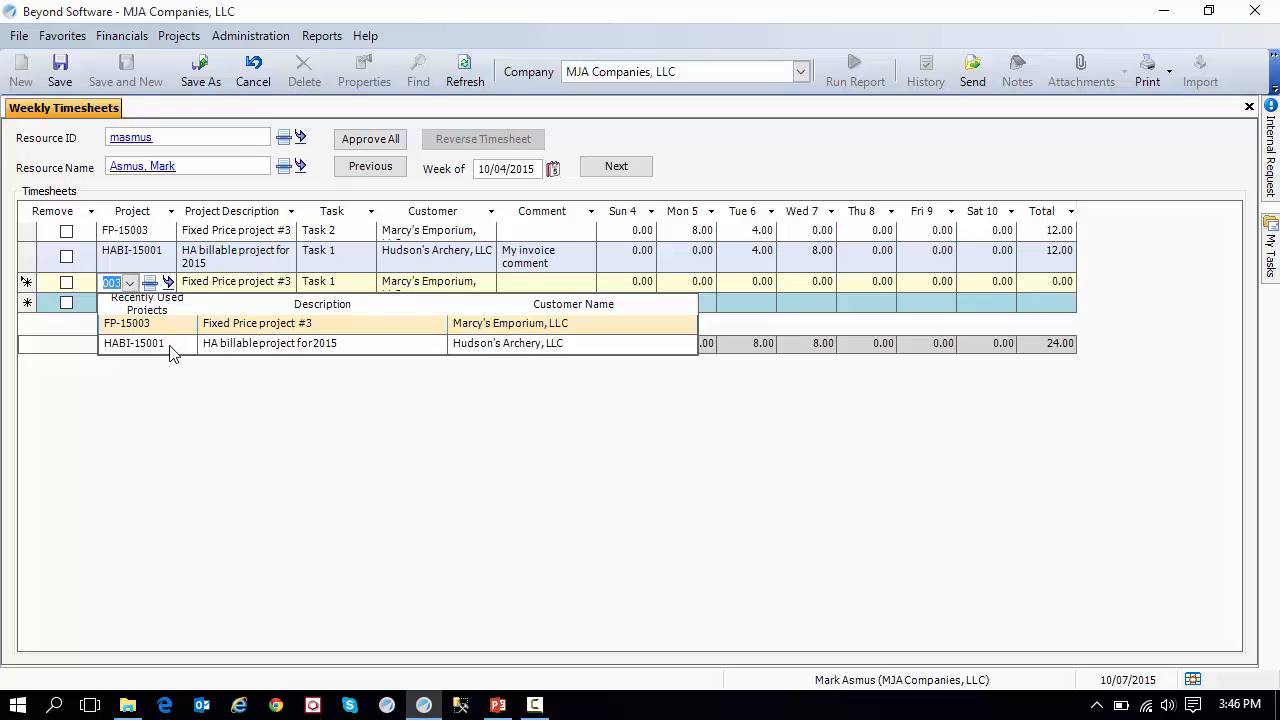
left_click(150, 288)
left_click(150, 288)
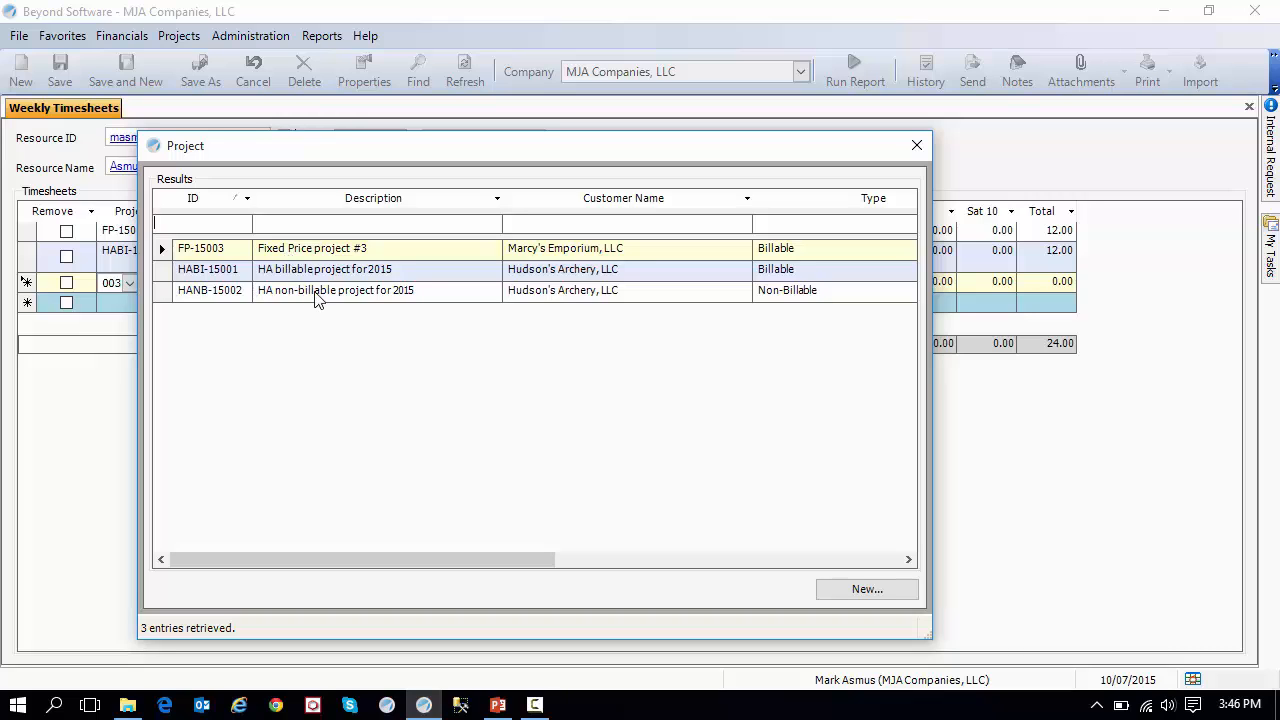
double_click(318, 294)
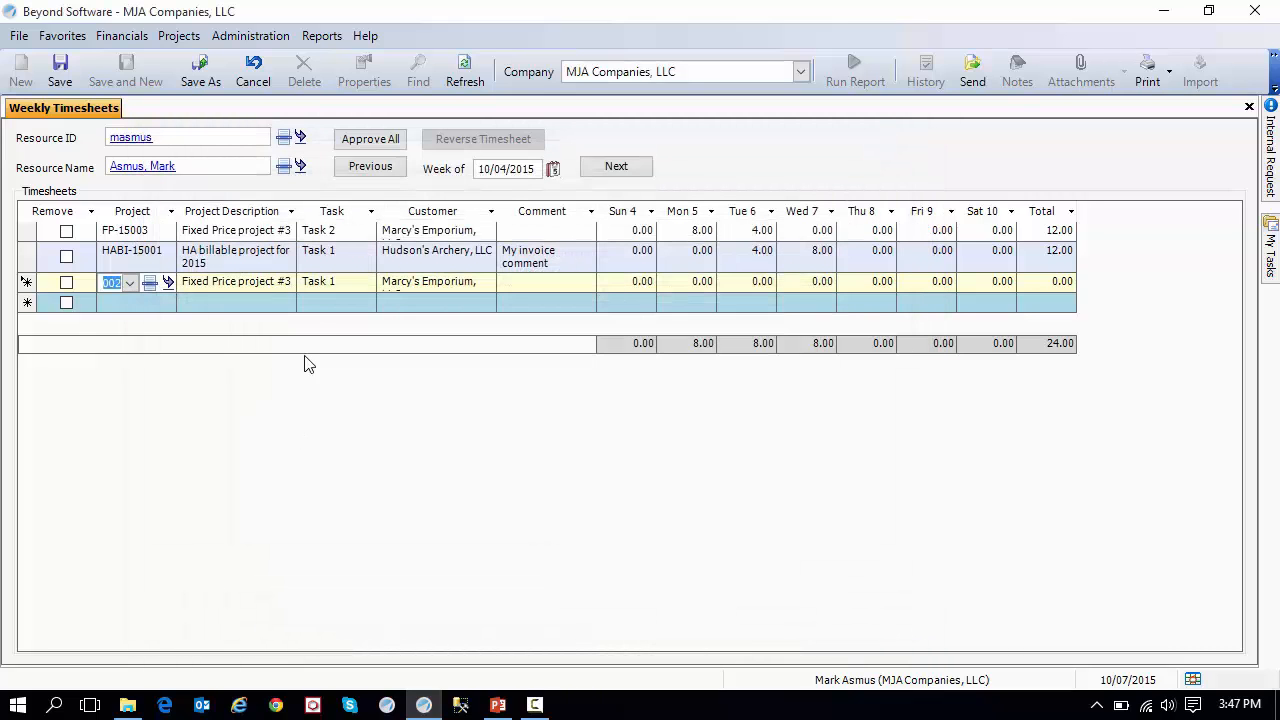
left_click(335, 288)
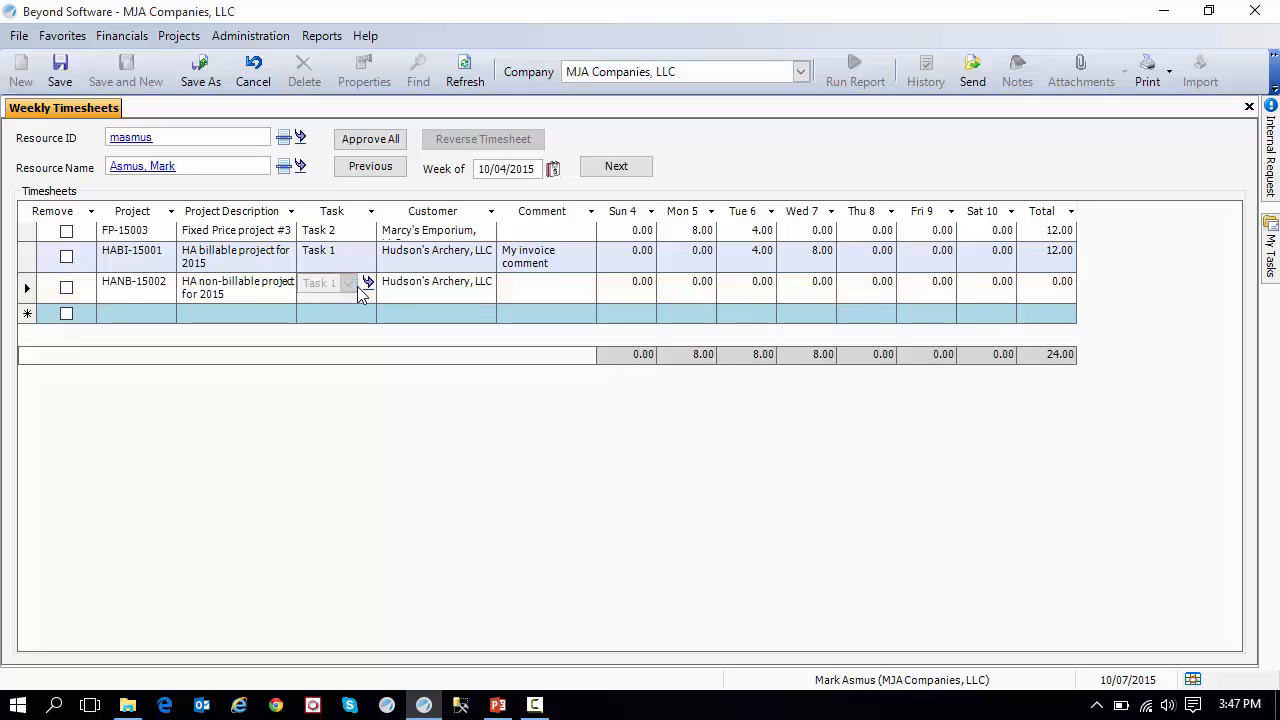
Enter the comment "invoice comments" on the HANB-15002 timesheet line.
left_click(545, 295)
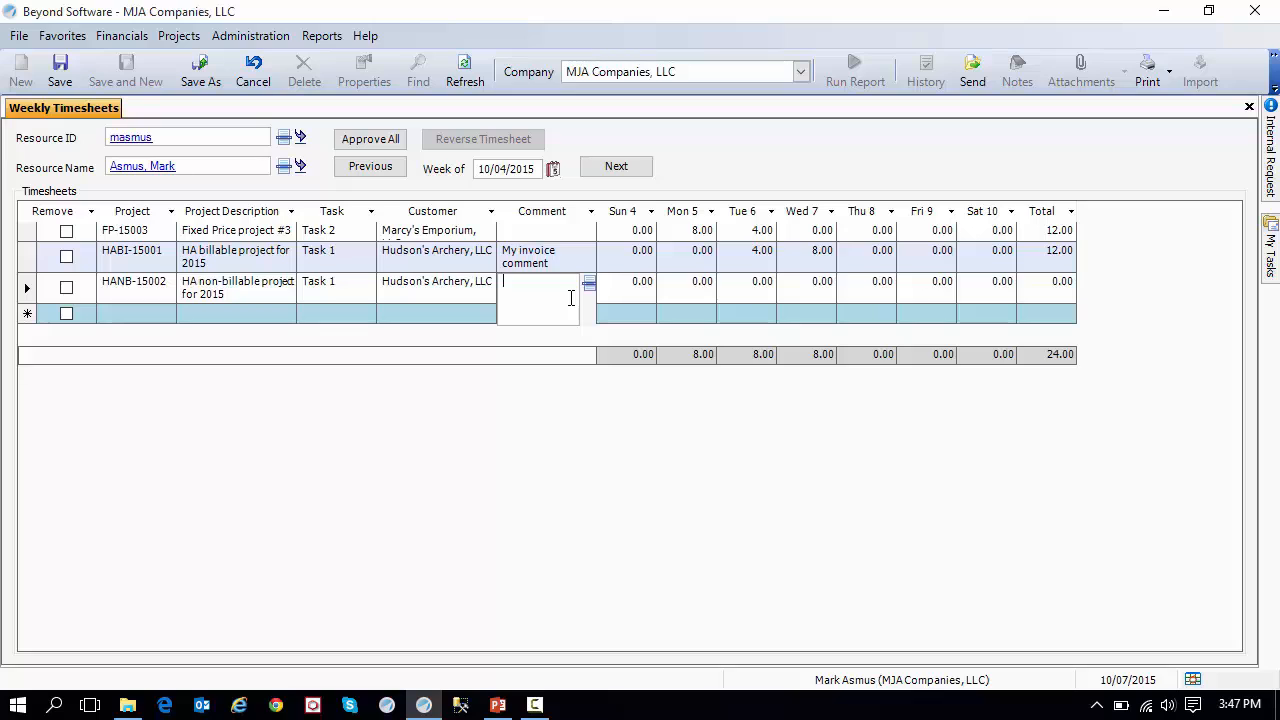
type("invoice comments")
key("Tab")
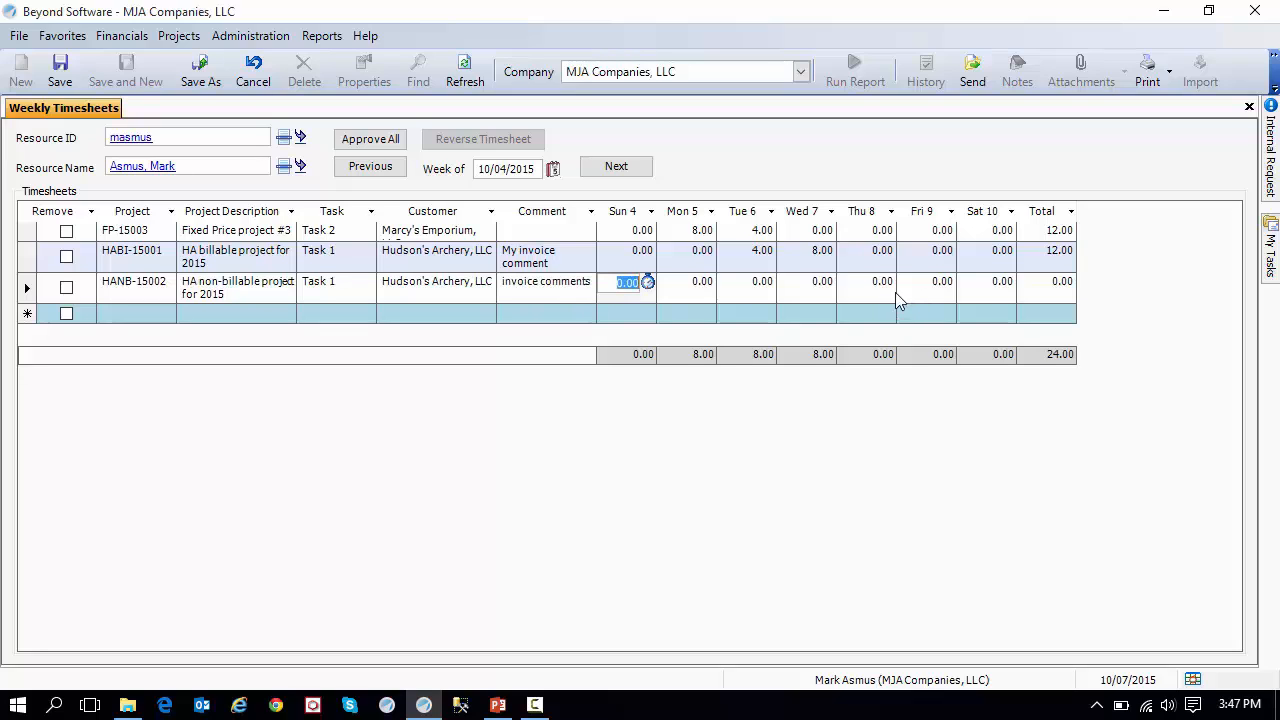
Enter 8 hours on Thursday and 8 hours on Friday for project HANB-15002.
left_click(875, 295)
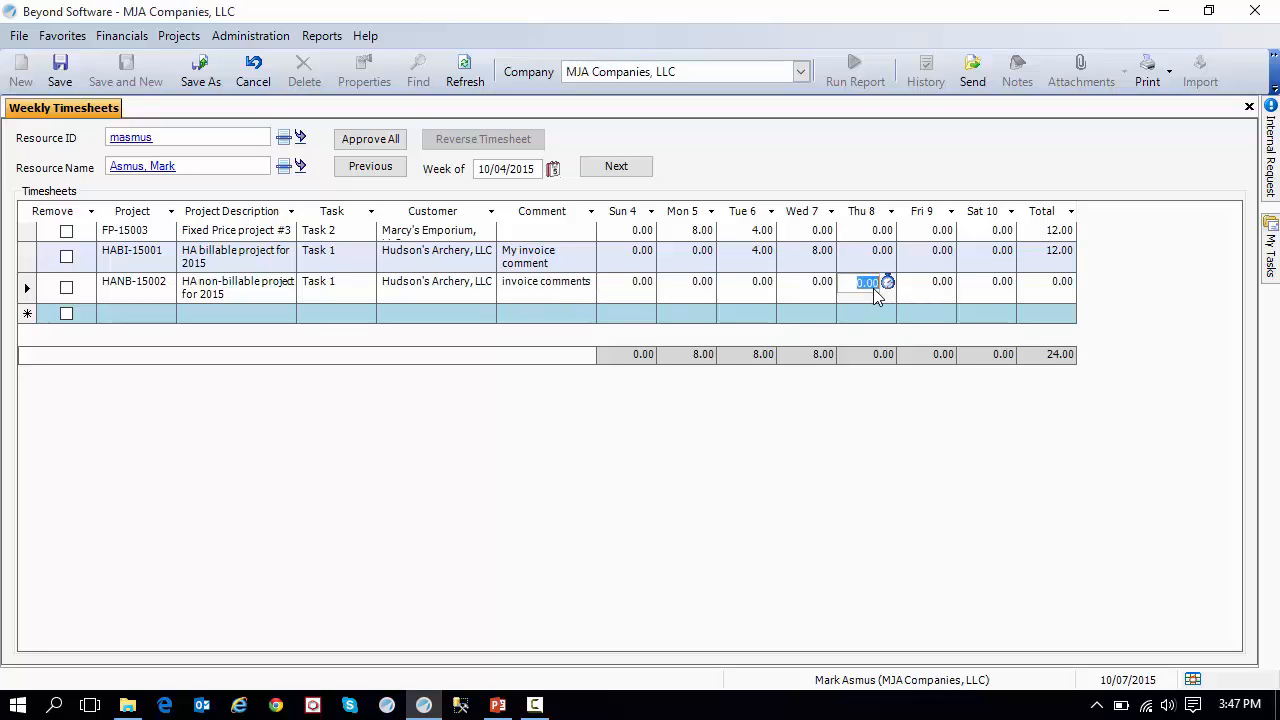
type("8")
key("Tab")
type("8")
key("Tab")
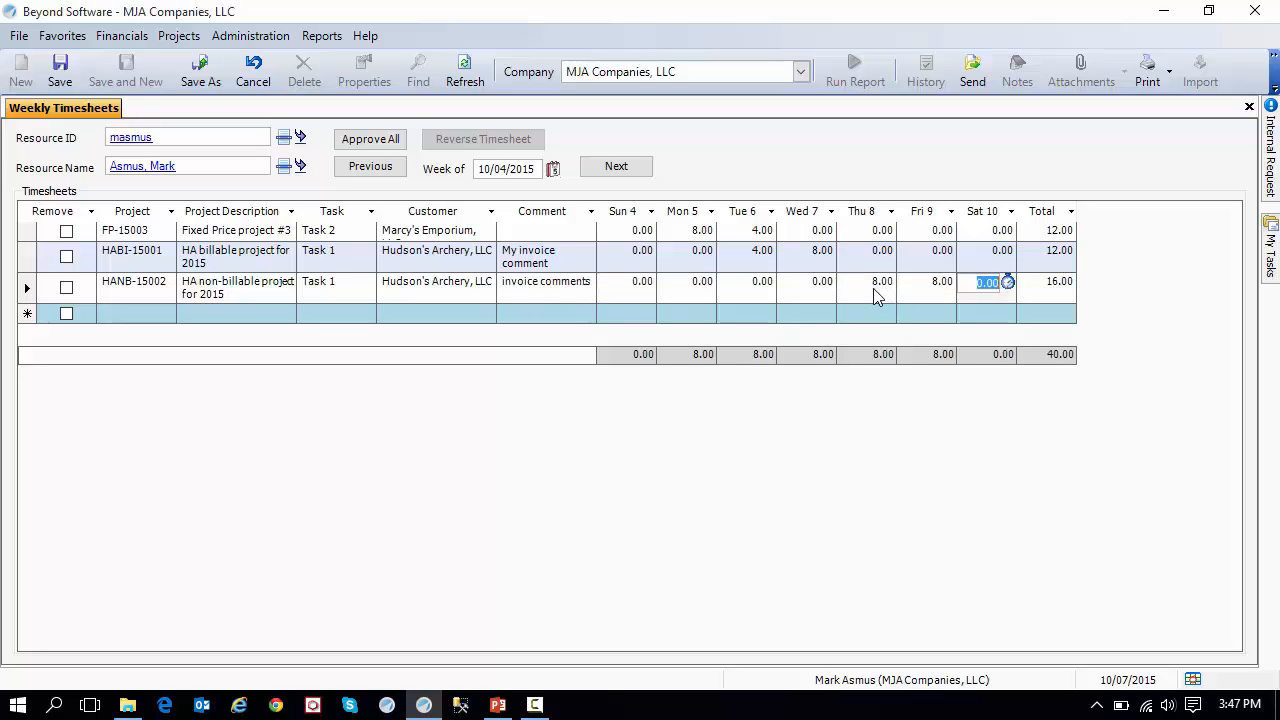
left_click(1058, 290)
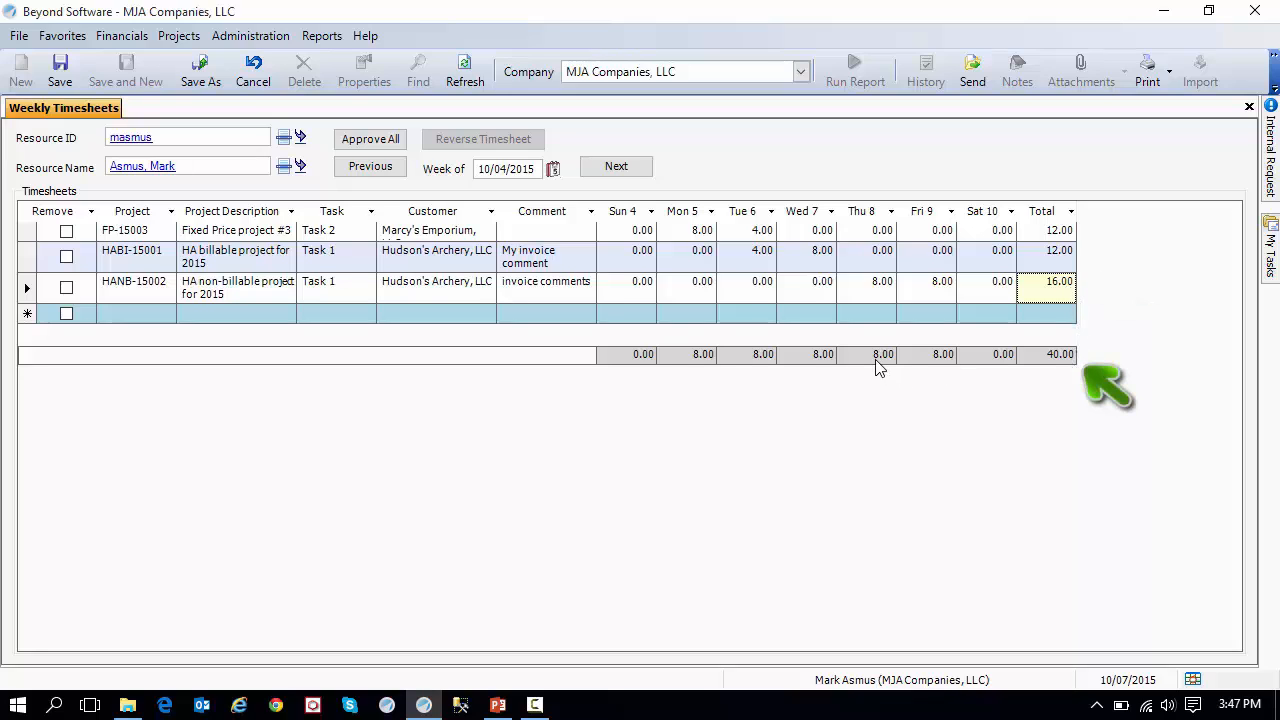
Set Thursday's hours to 2 for project HABI-15001 and 4 for project HANB-15002.
left_click(868, 262)
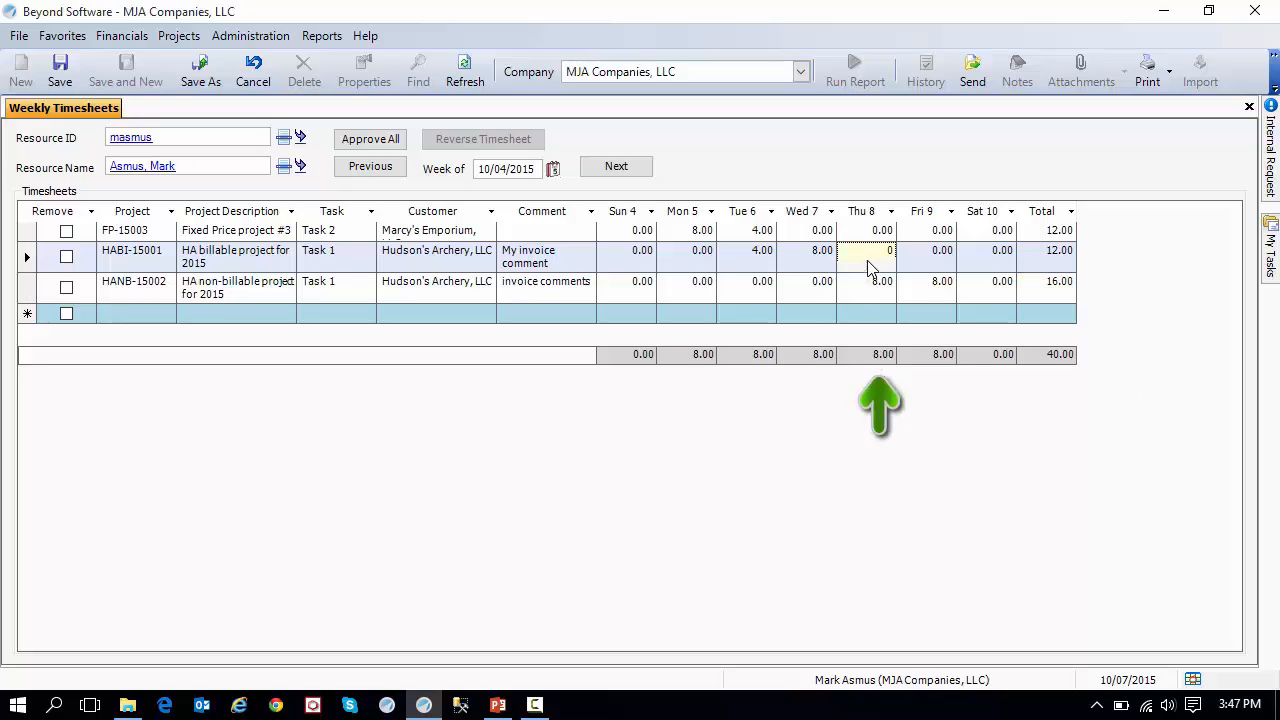
type("2")
key("Tab")
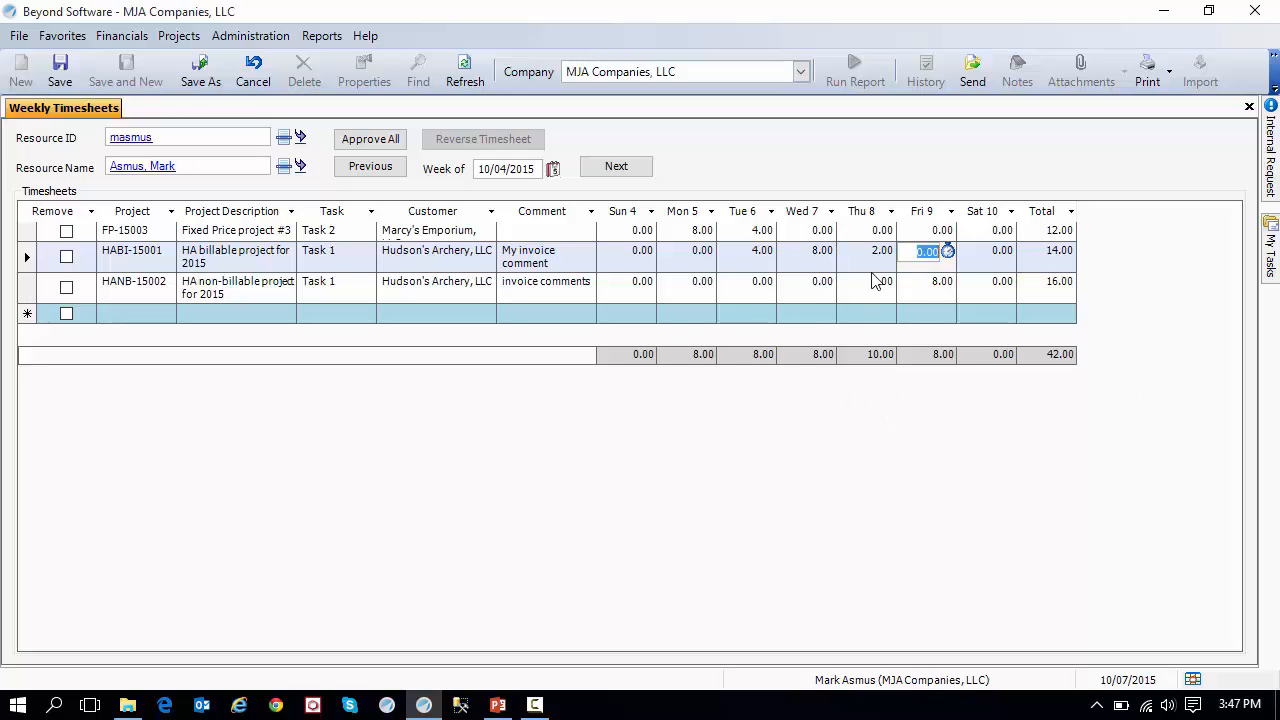
left_click(866, 287)
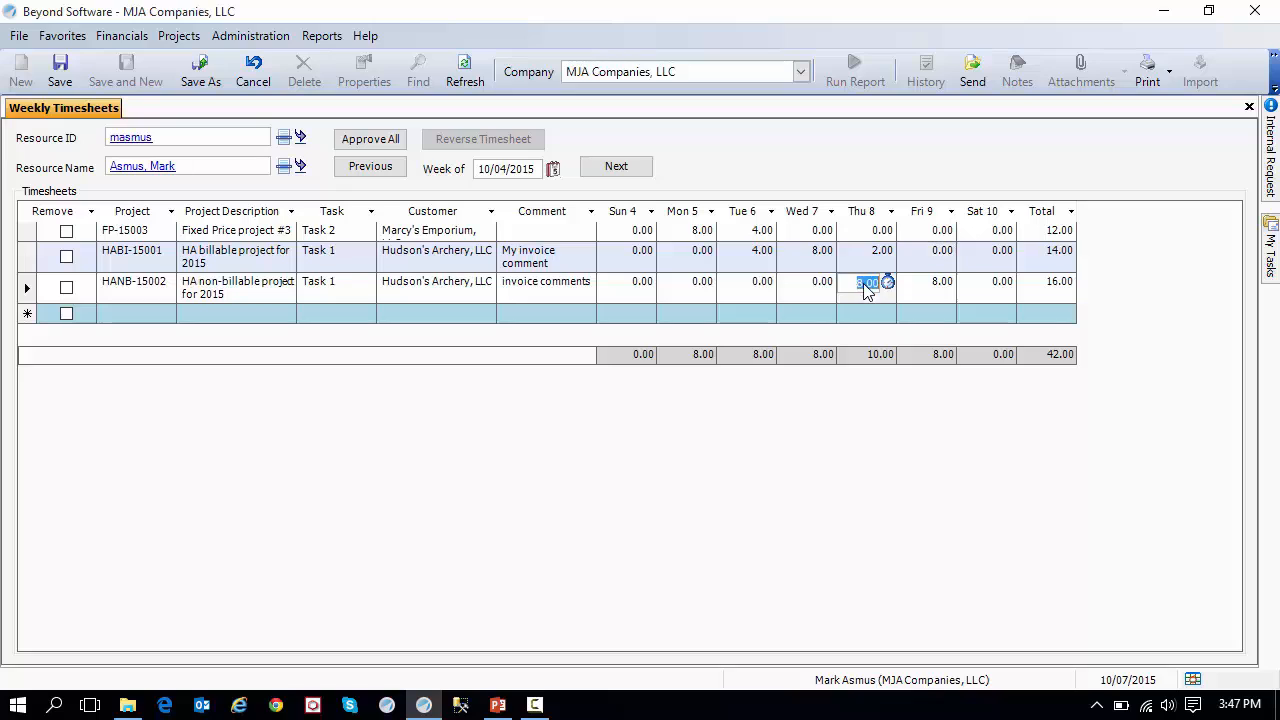
type("4")
key("Tab")
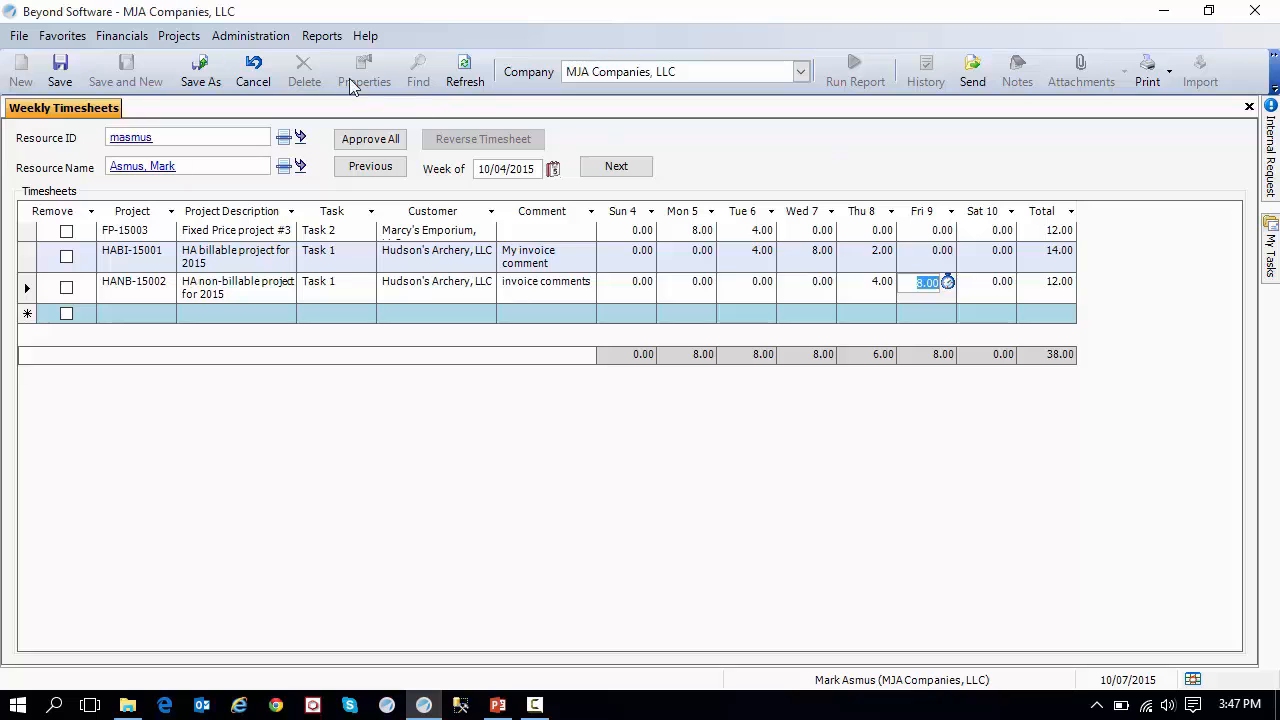
Find the approved 10/07/2015 expense report in Expense Report Entry and create a new expense report from its values.
left_click(197, 42)
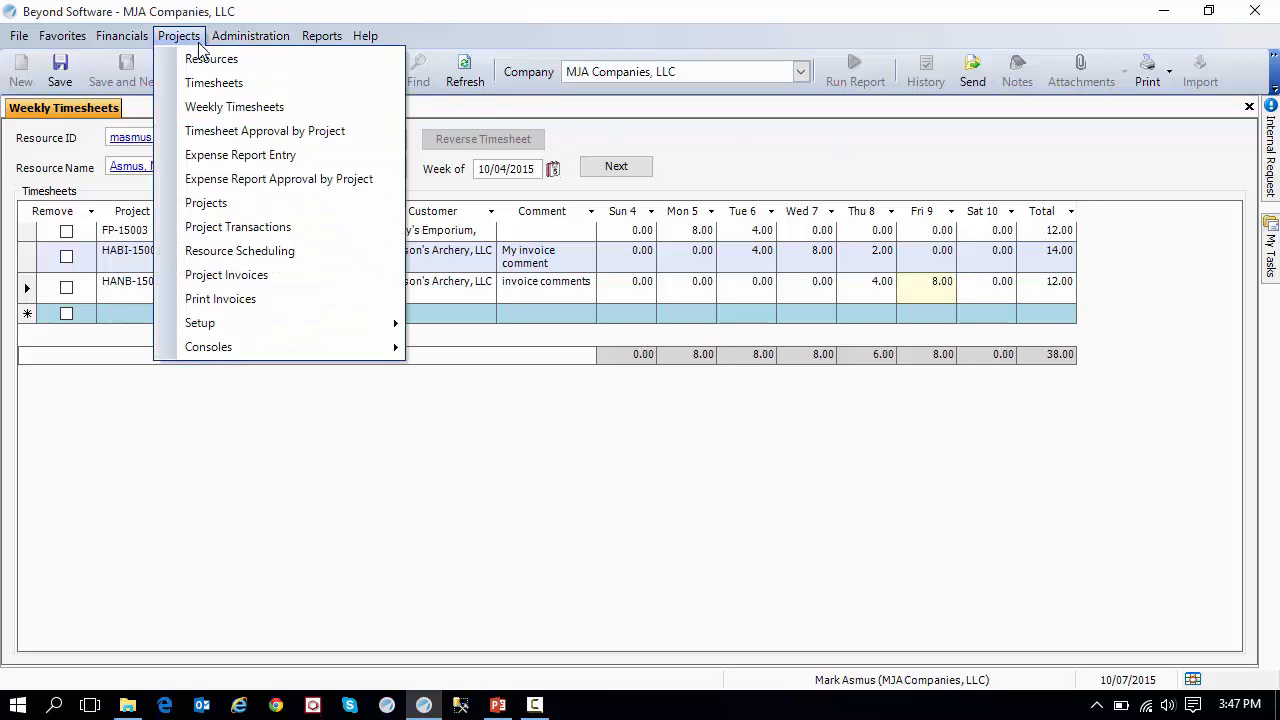
left_click(333, 158)
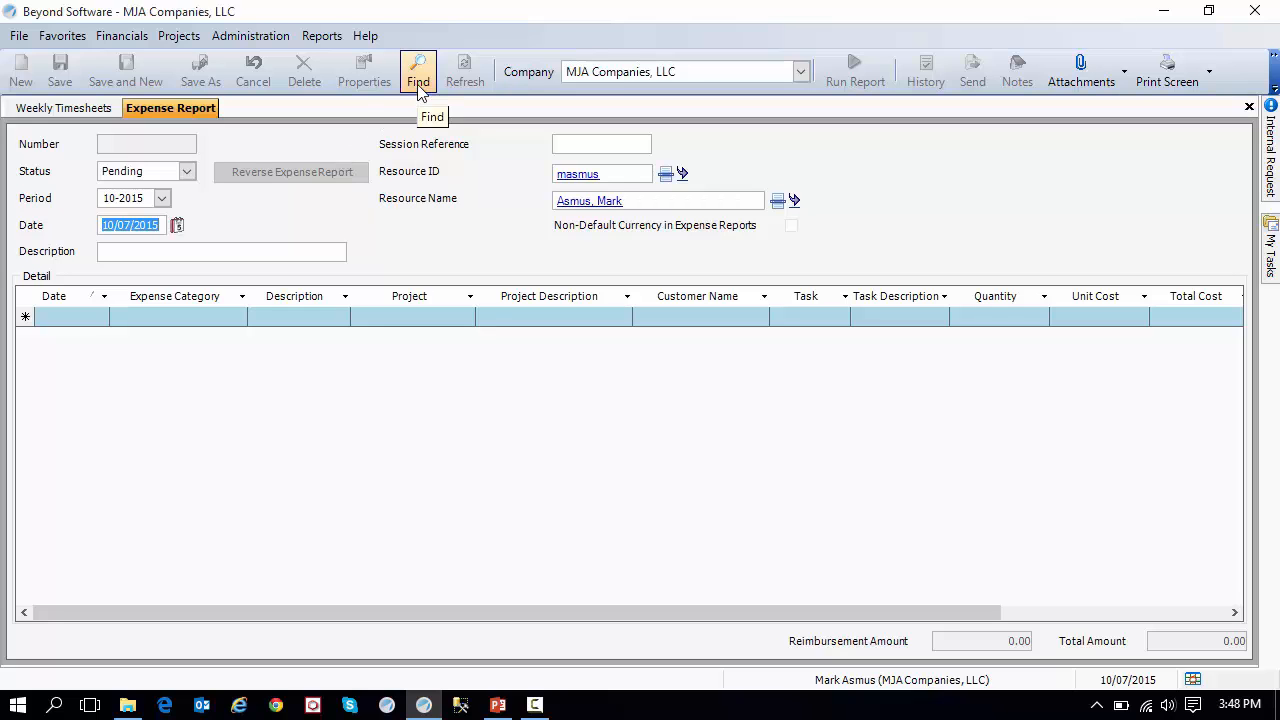
left_click(419, 86)
left_click(366, 174)
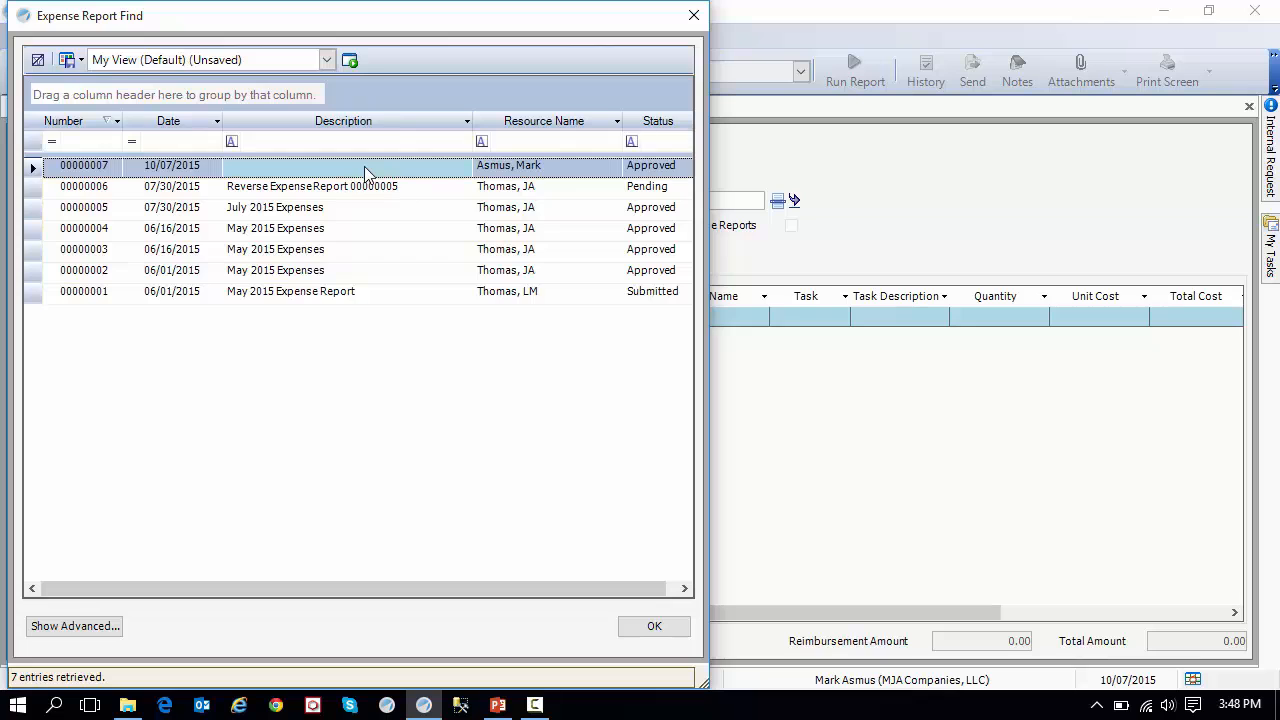
double_click(400, 167)
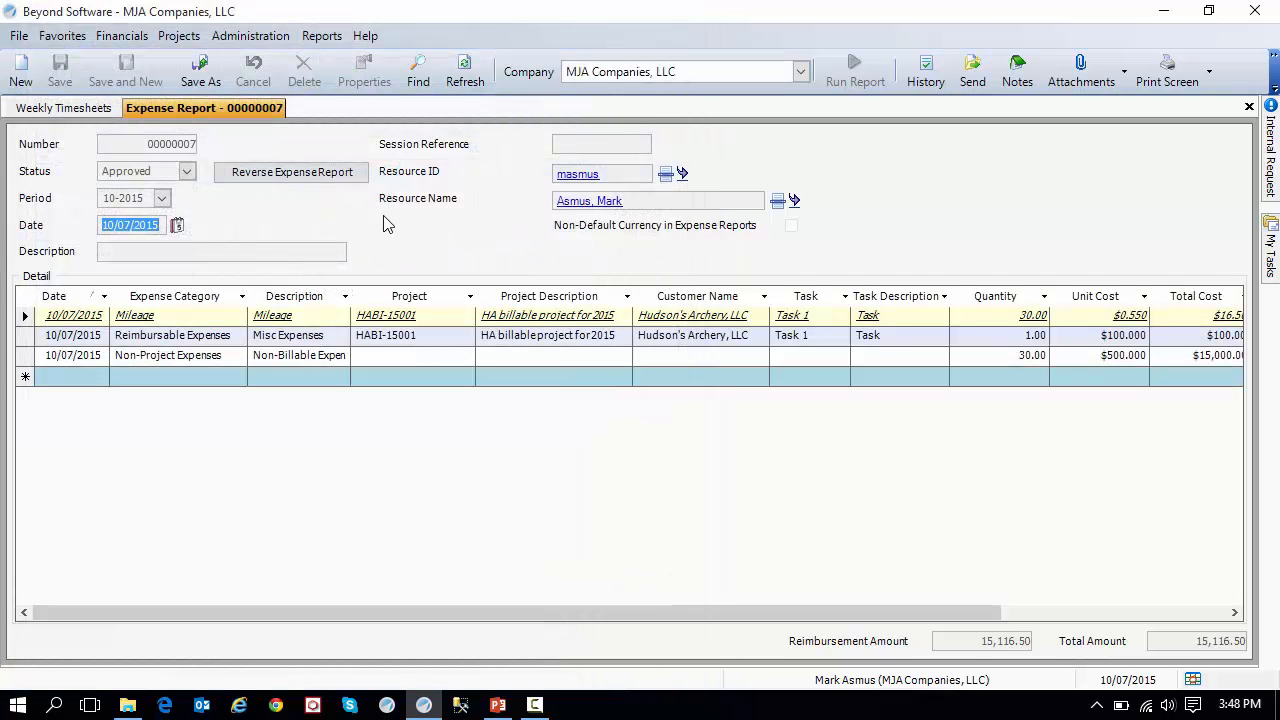
left_click(212, 84)
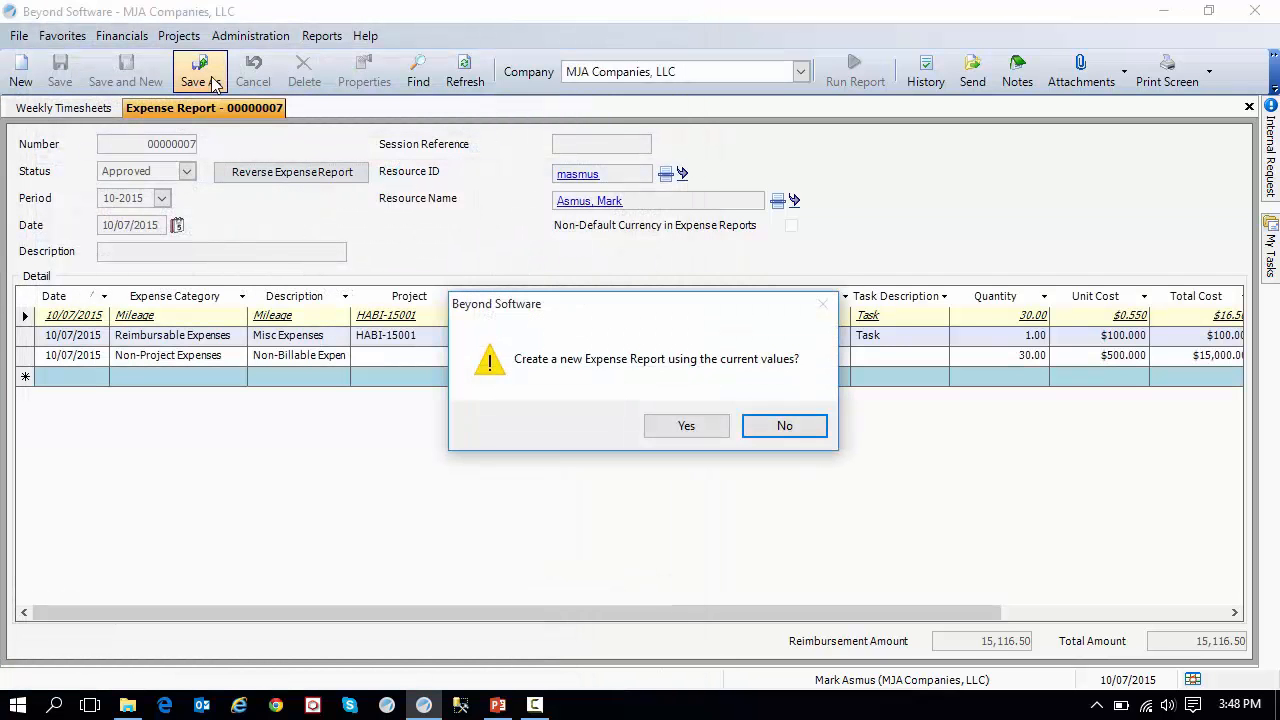
left_click(692, 428)
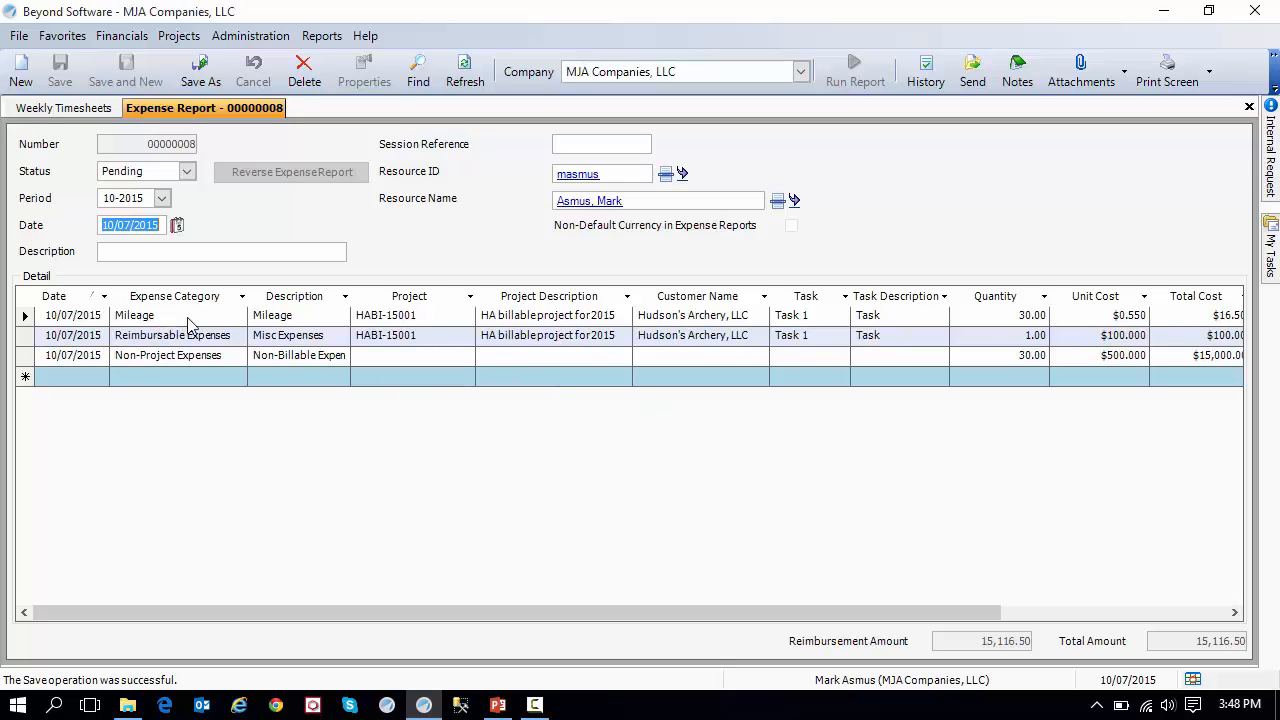
Review the Mileage line's expense category choices, keeping Mileage, and look at its project and quantity fields.
left_click(220, 318)
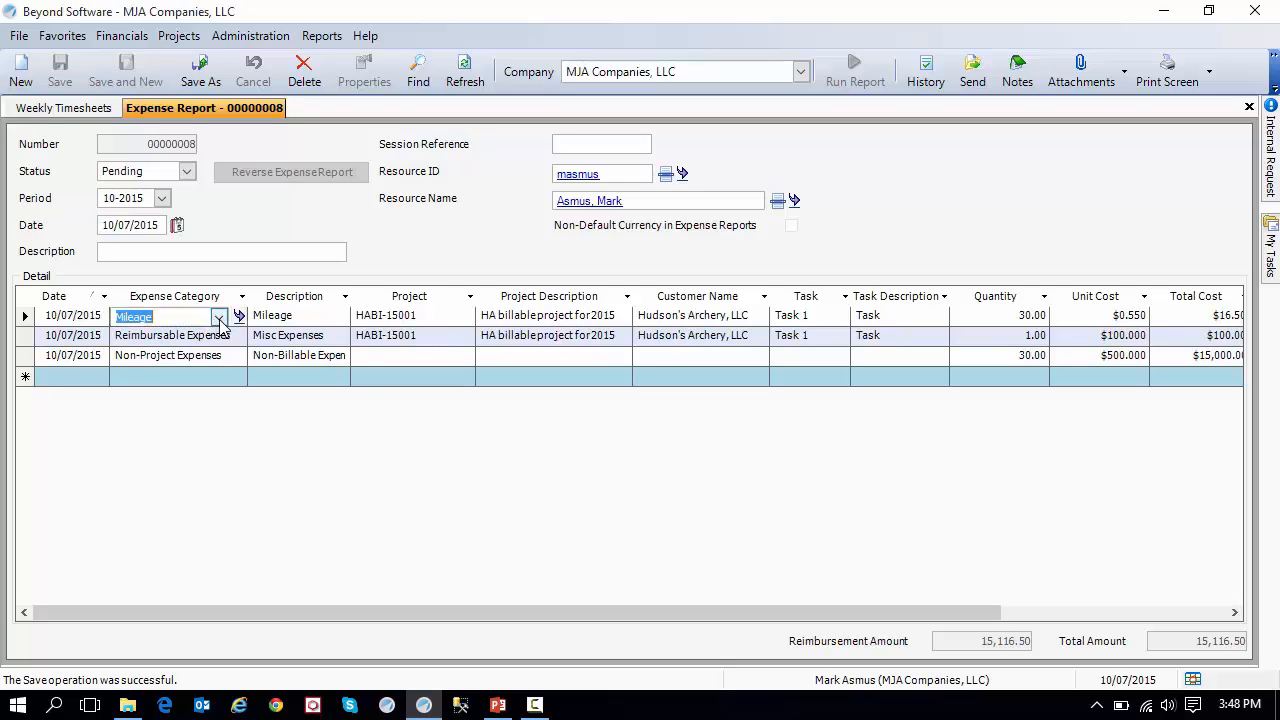
left_click(219, 318)
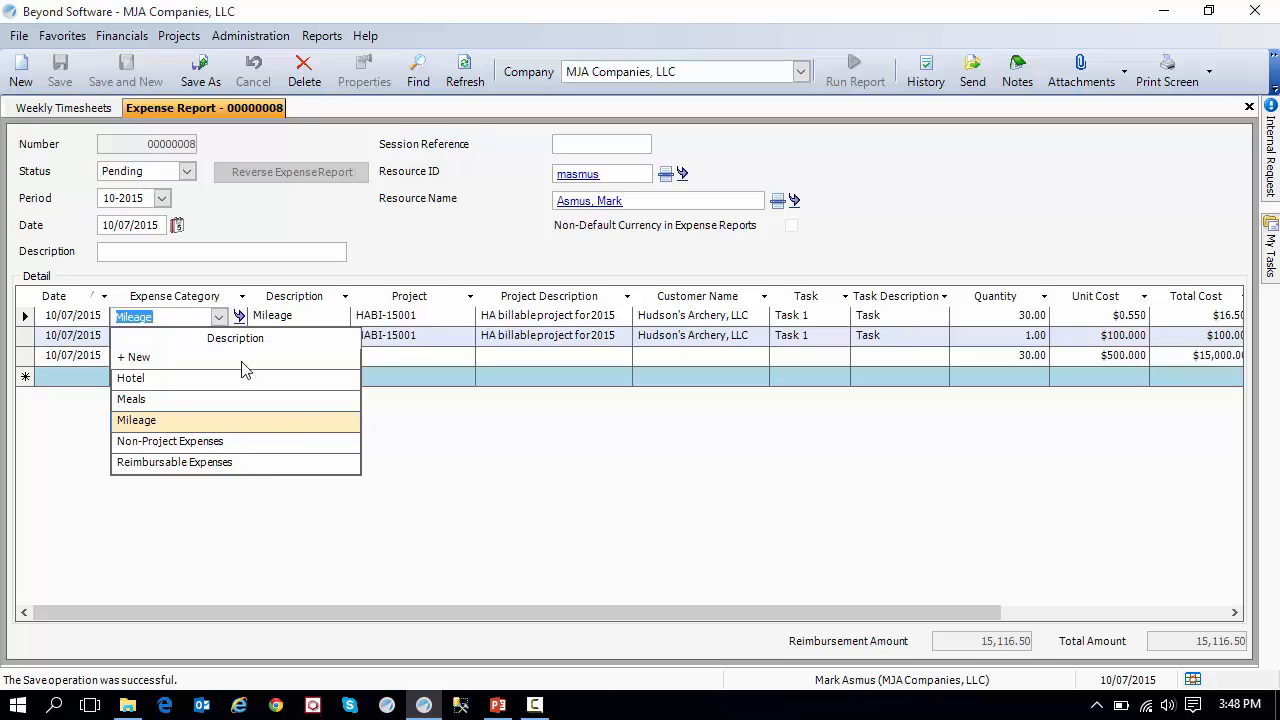
left_click(183, 420)
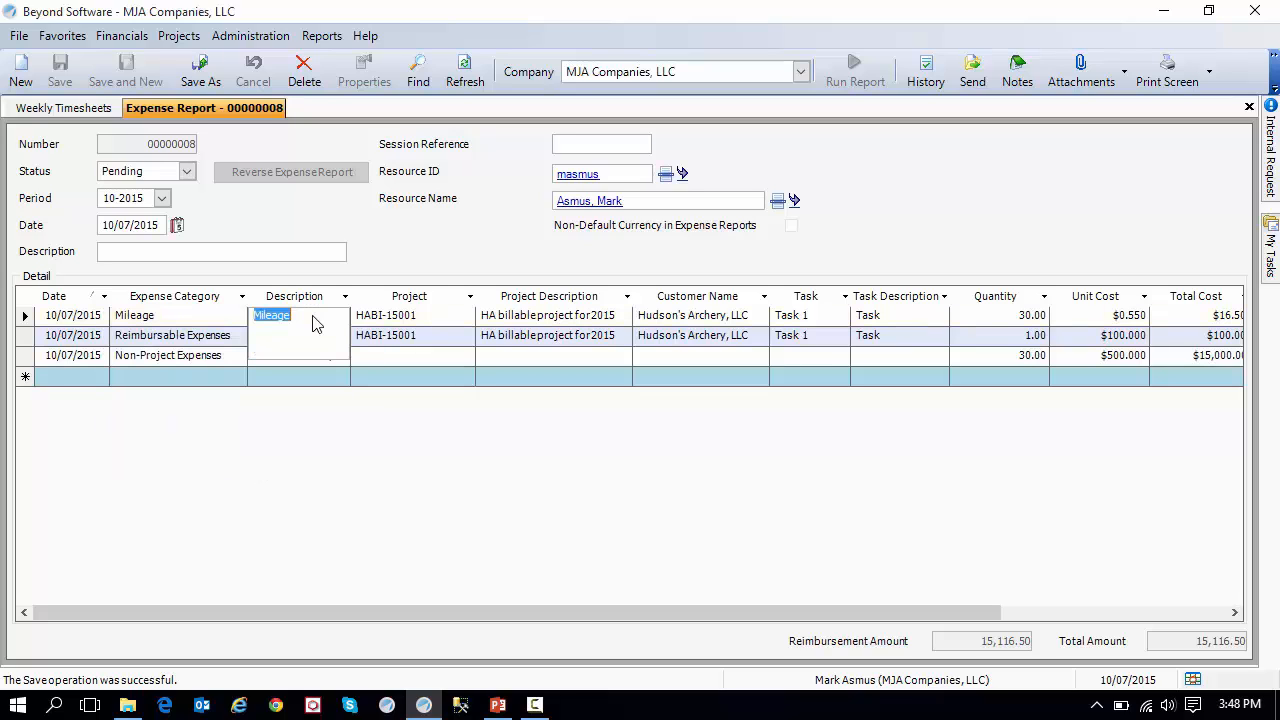
left_click(416, 320)
left_click(430, 317)
left_click(430, 317)
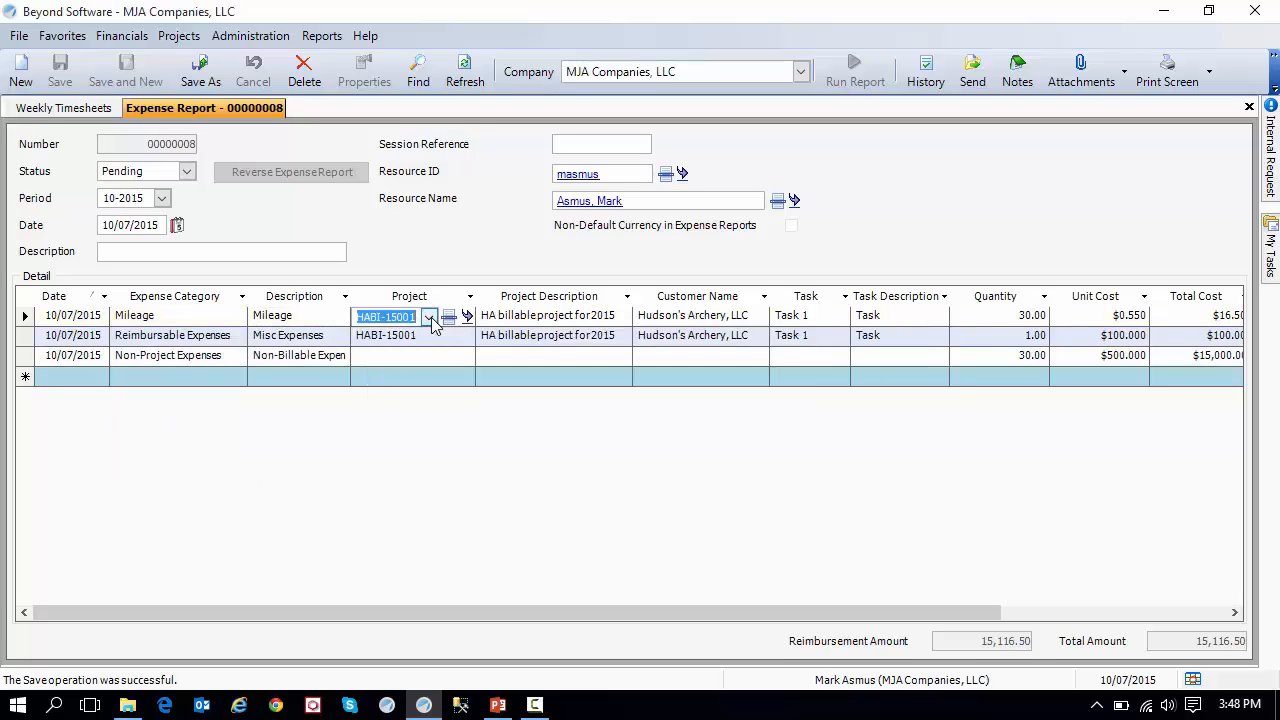
key("Escape")
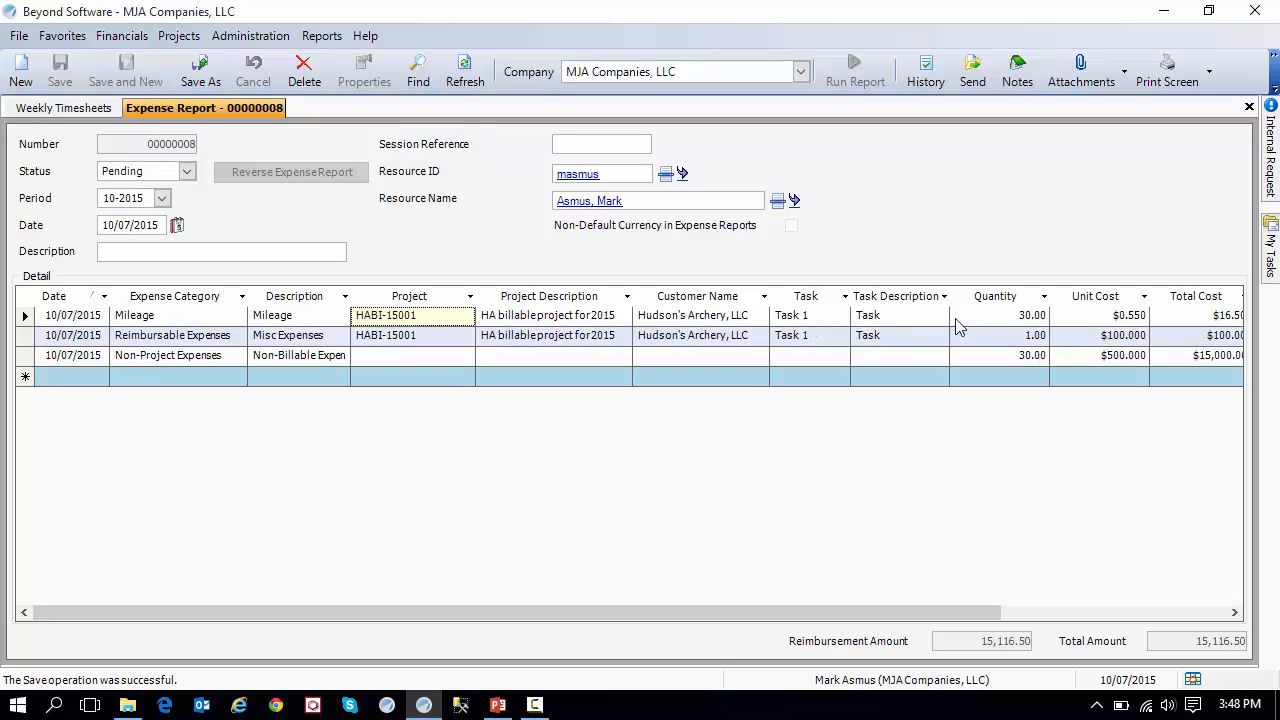
left_click(1024, 318)
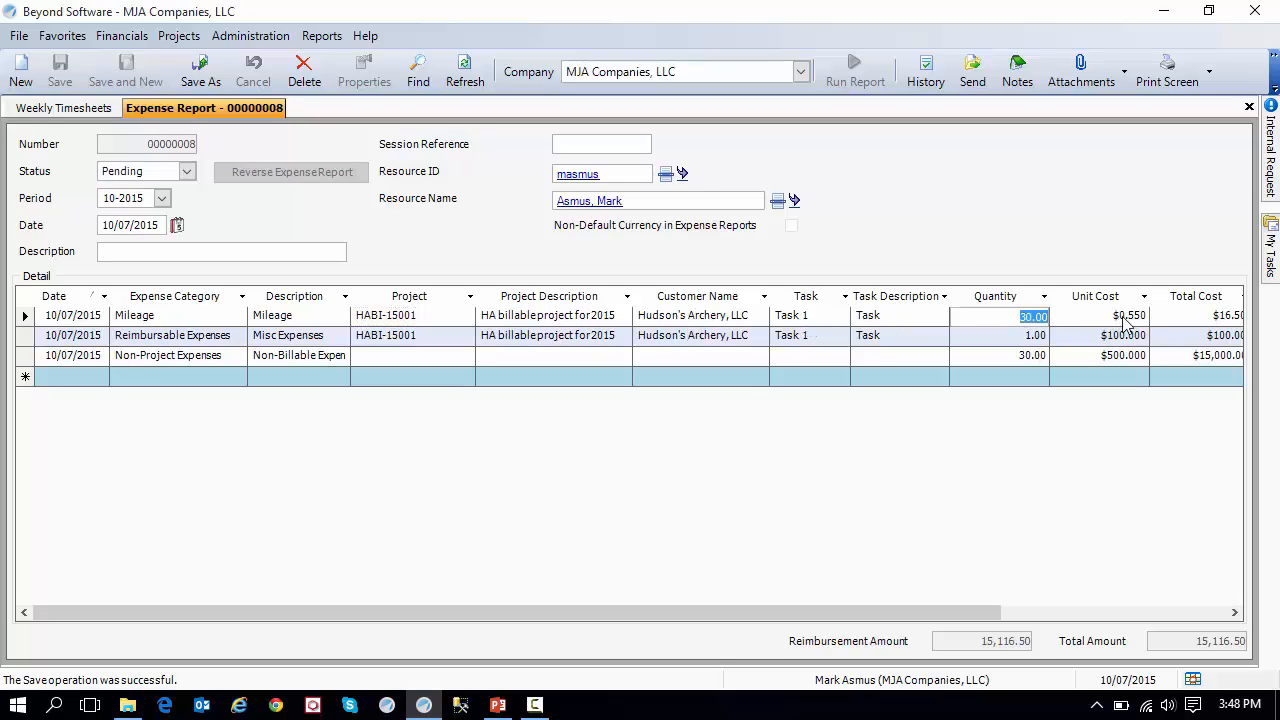
Check the Mileage line's unit cost and total cost, and set the expense report's status to Submitted.
left_click(1123, 318)
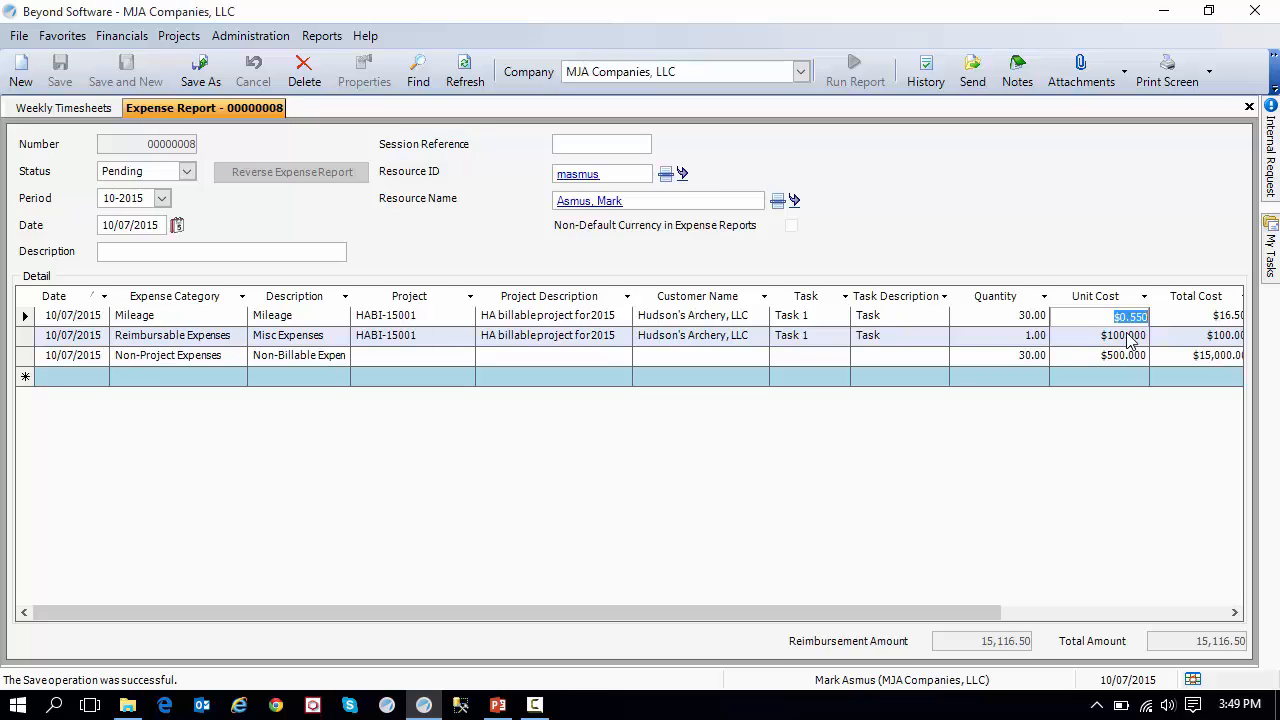
left_click(1200, 318)
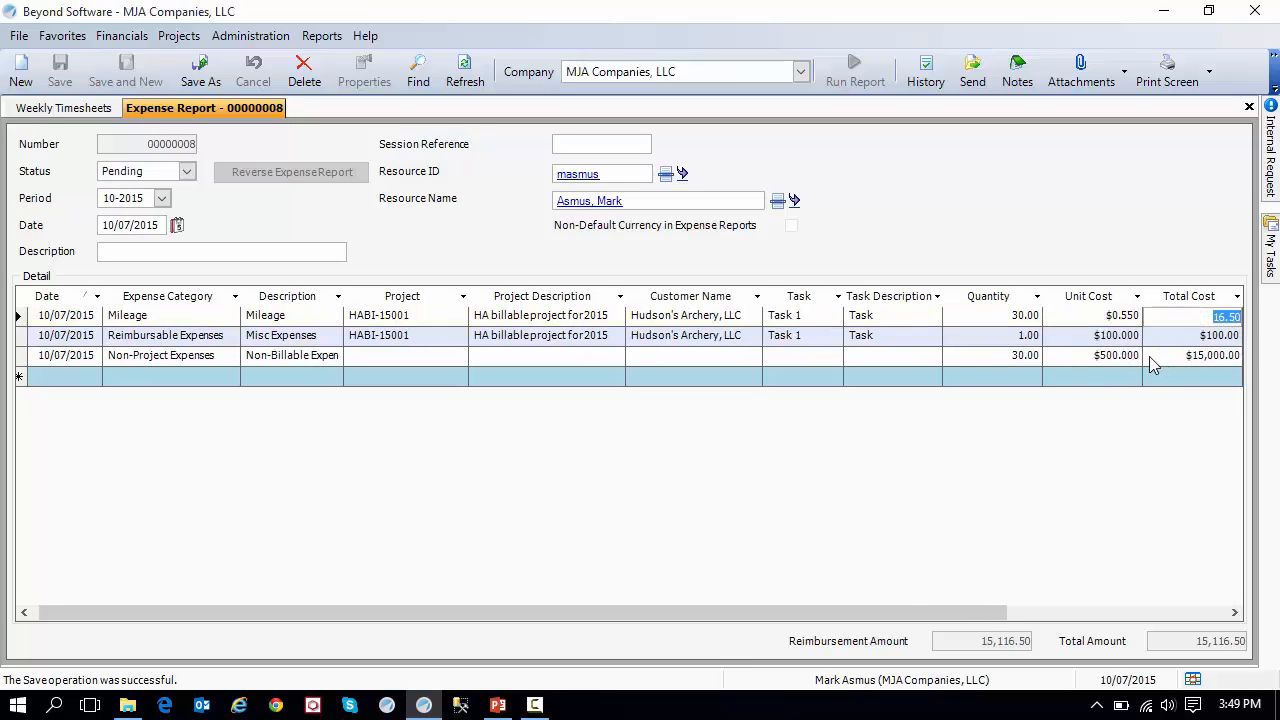
left_click_drag(908, 615, 800, 612)
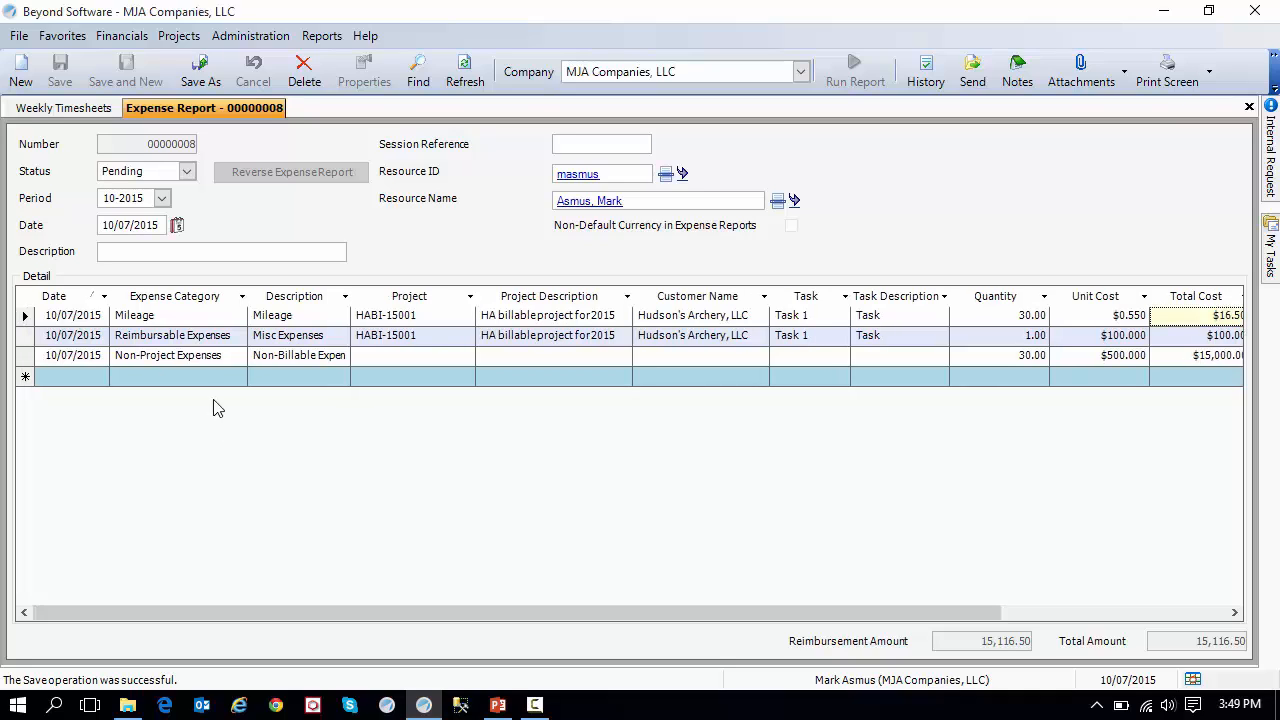
left_click(186, 171)
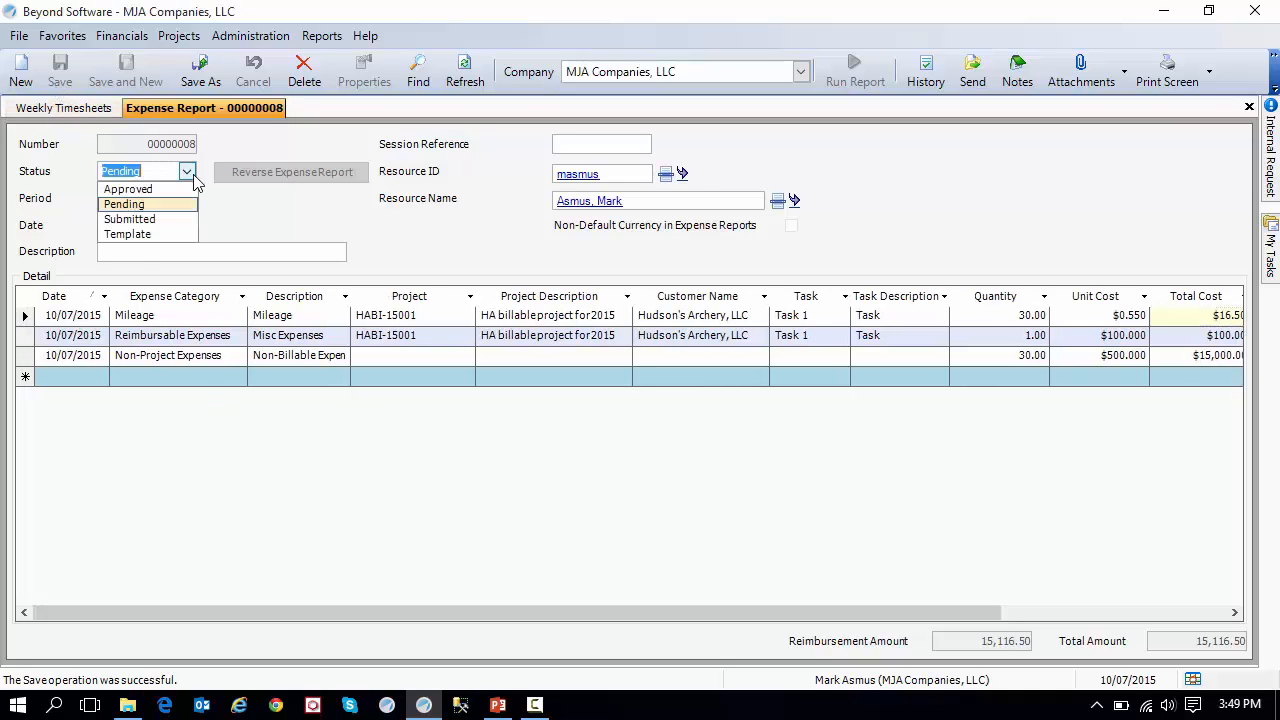
left_click(183, 220)
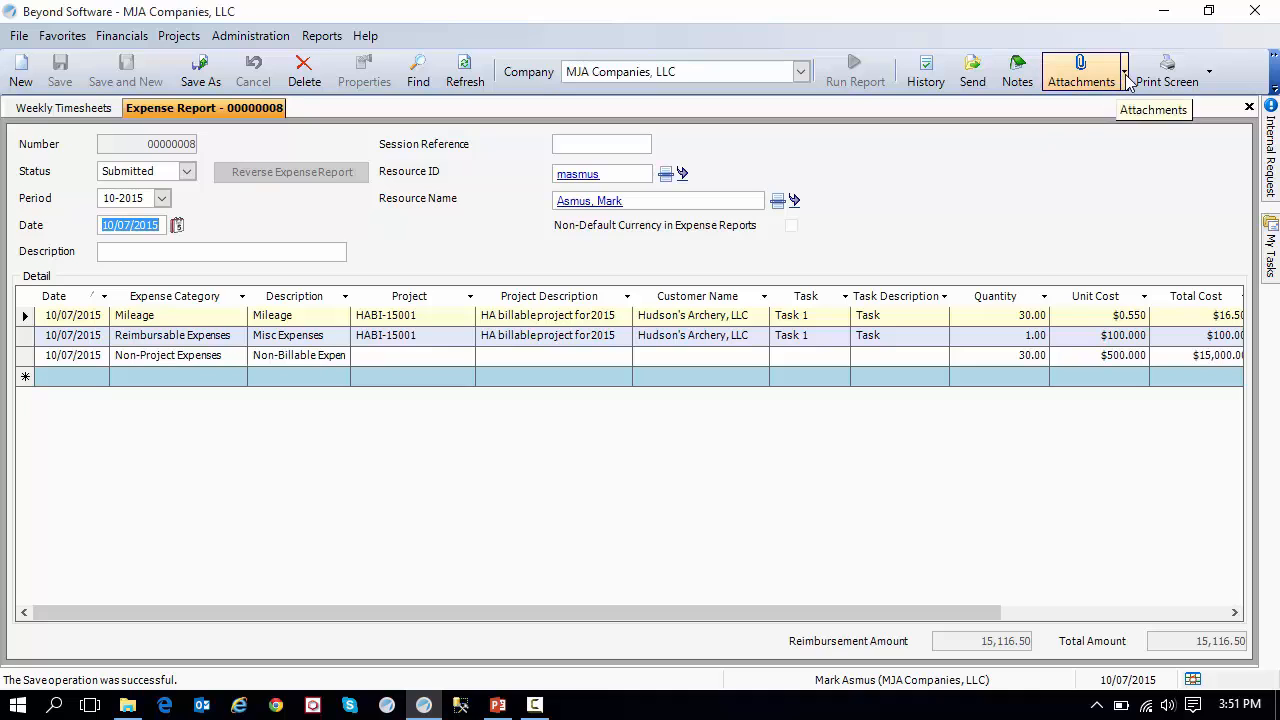
Start a new attachment on the expense report with source type File, and choose receipt_example.jpg from the Desktop.
left_click(1124, 76)
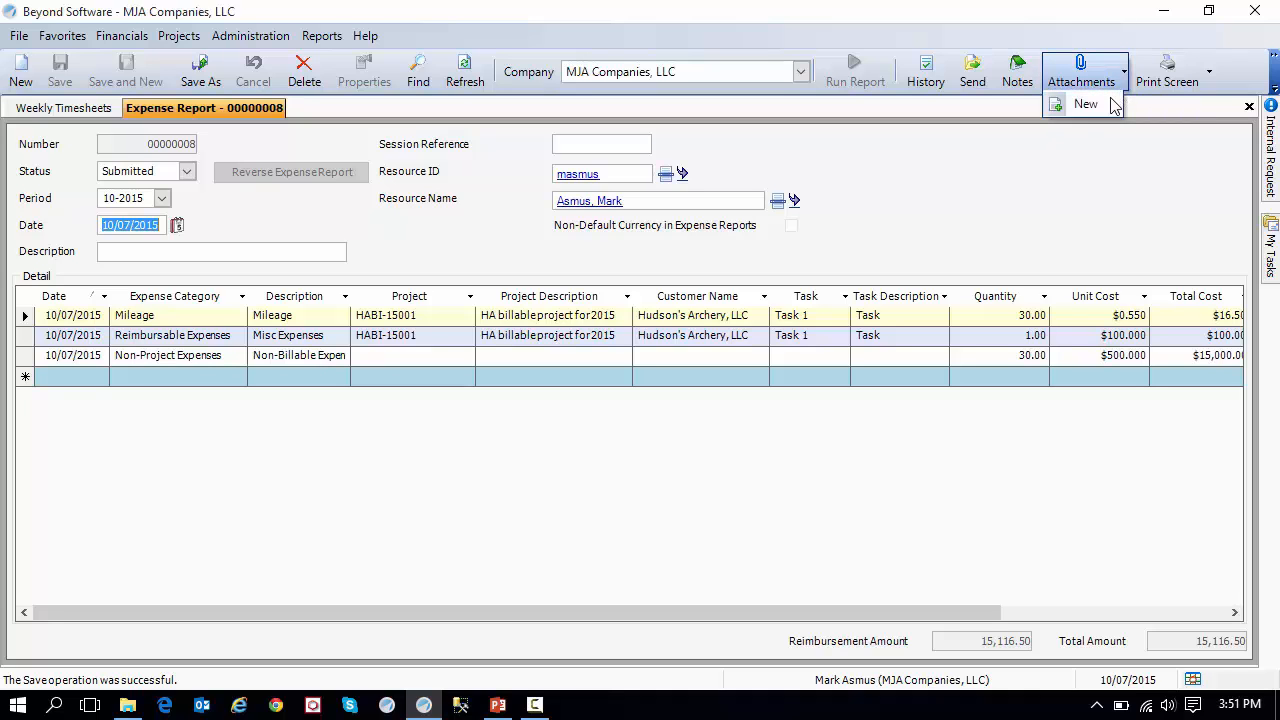
left_click(1106, 106)
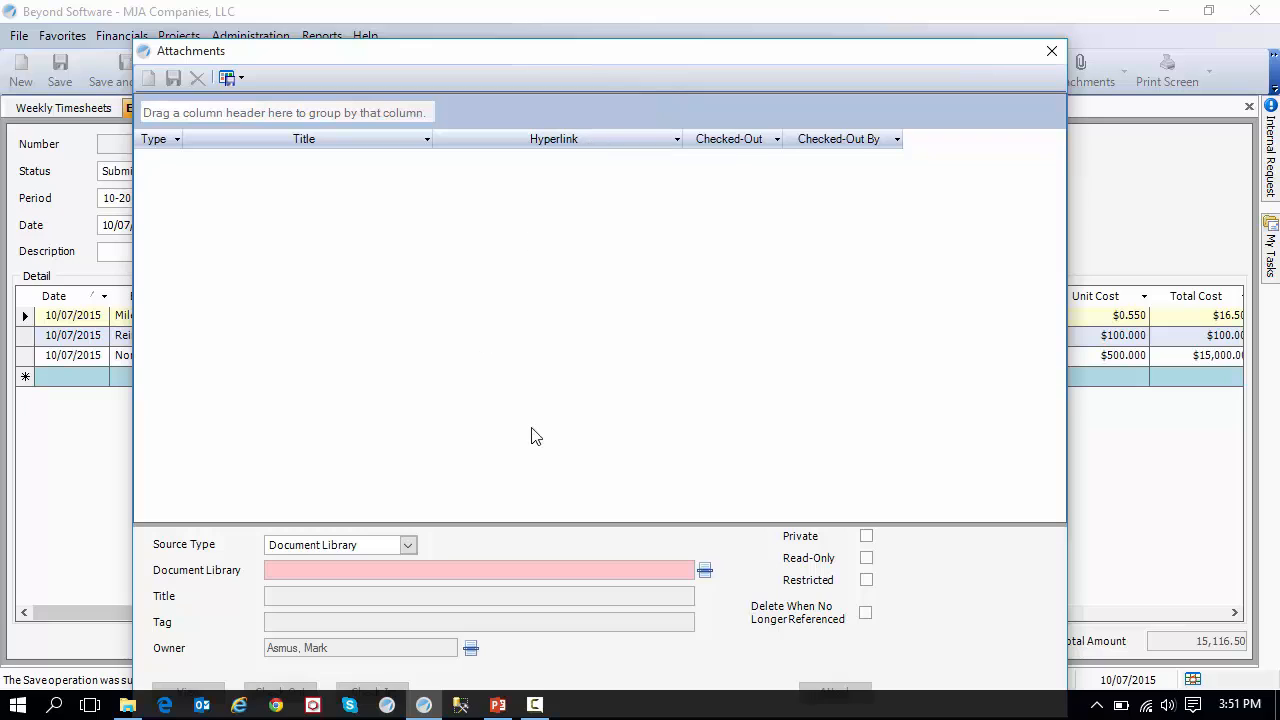
left_click(407, 543)
left_click(404, 578)
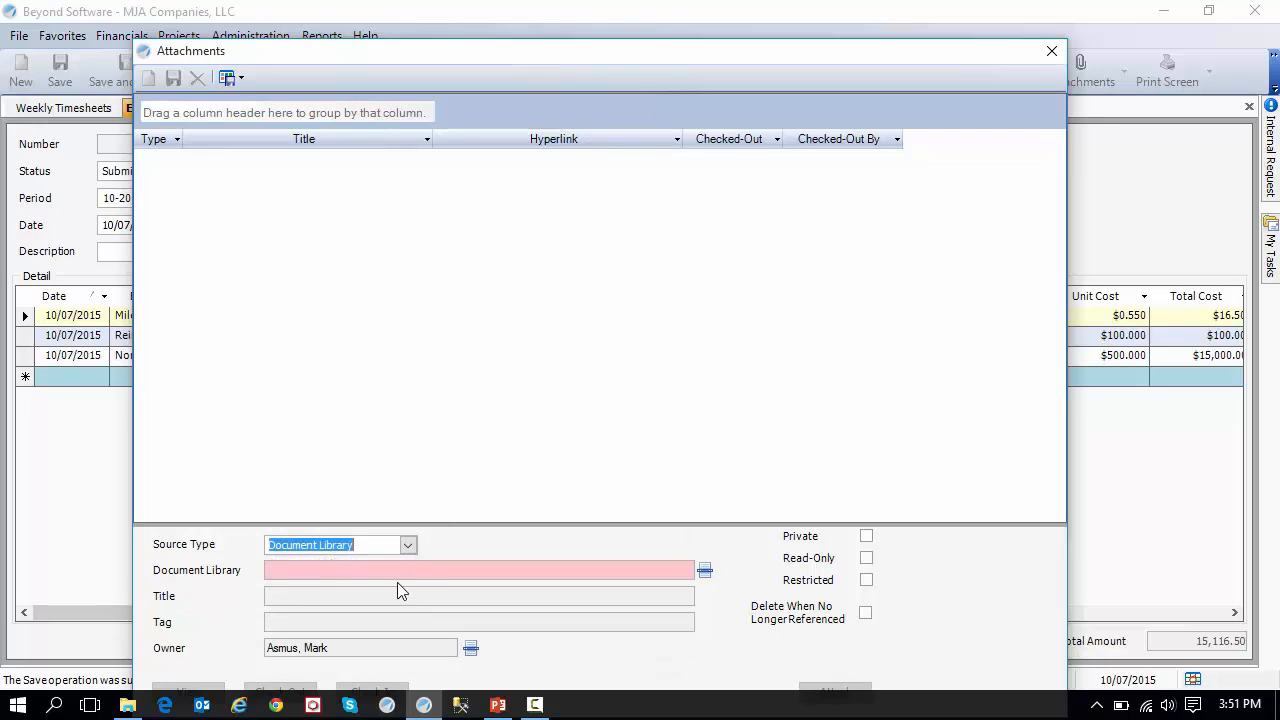
left_click(417, 570)
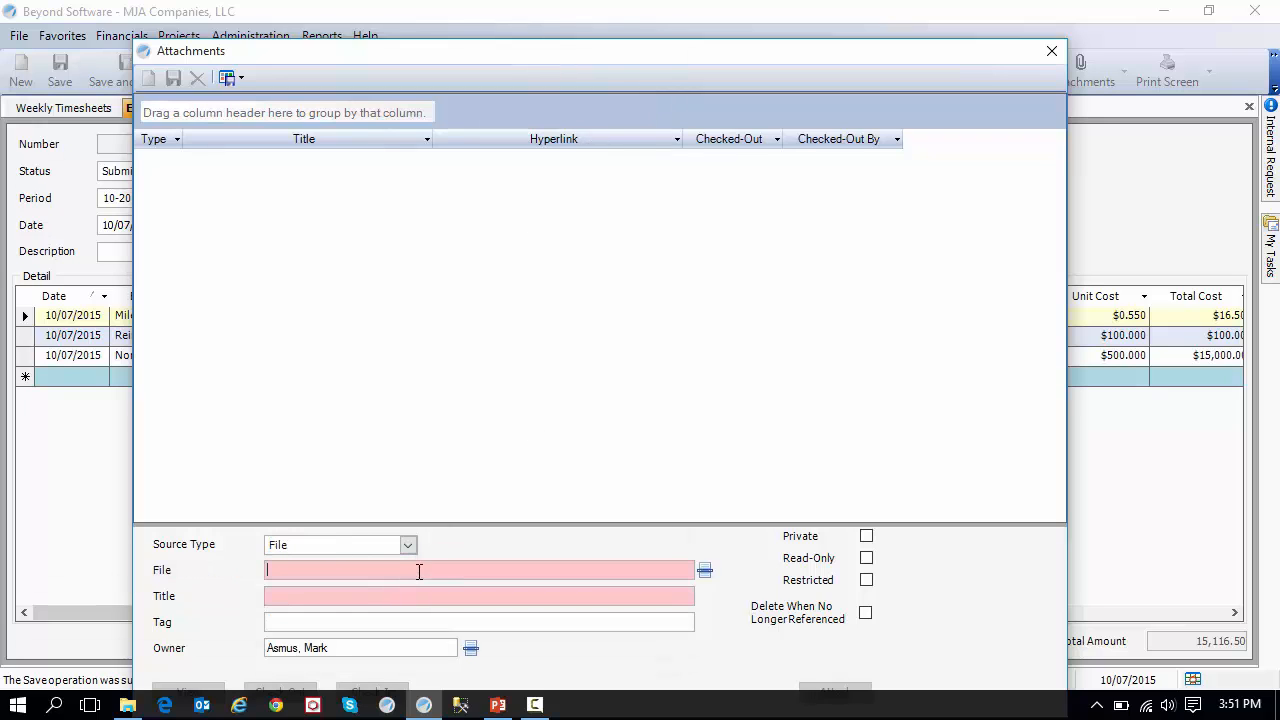
left_click(705, 570)
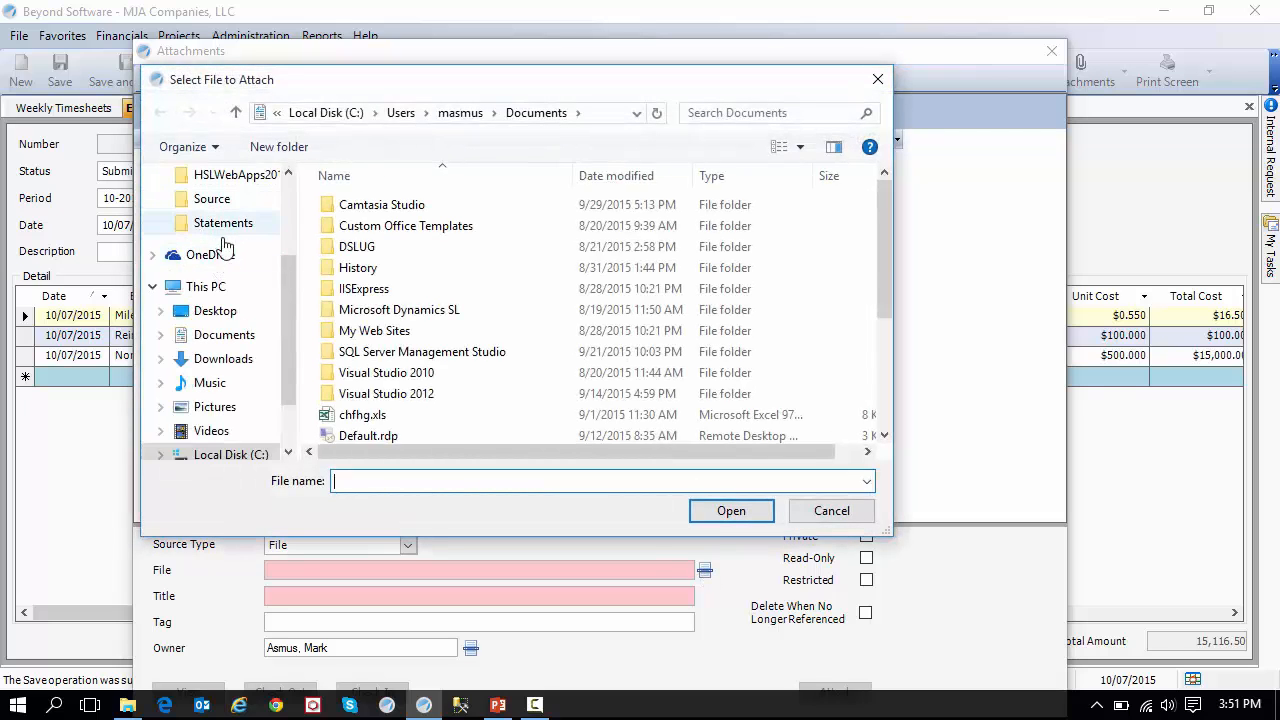
left_click(210, 312)
double_click(414, 313)
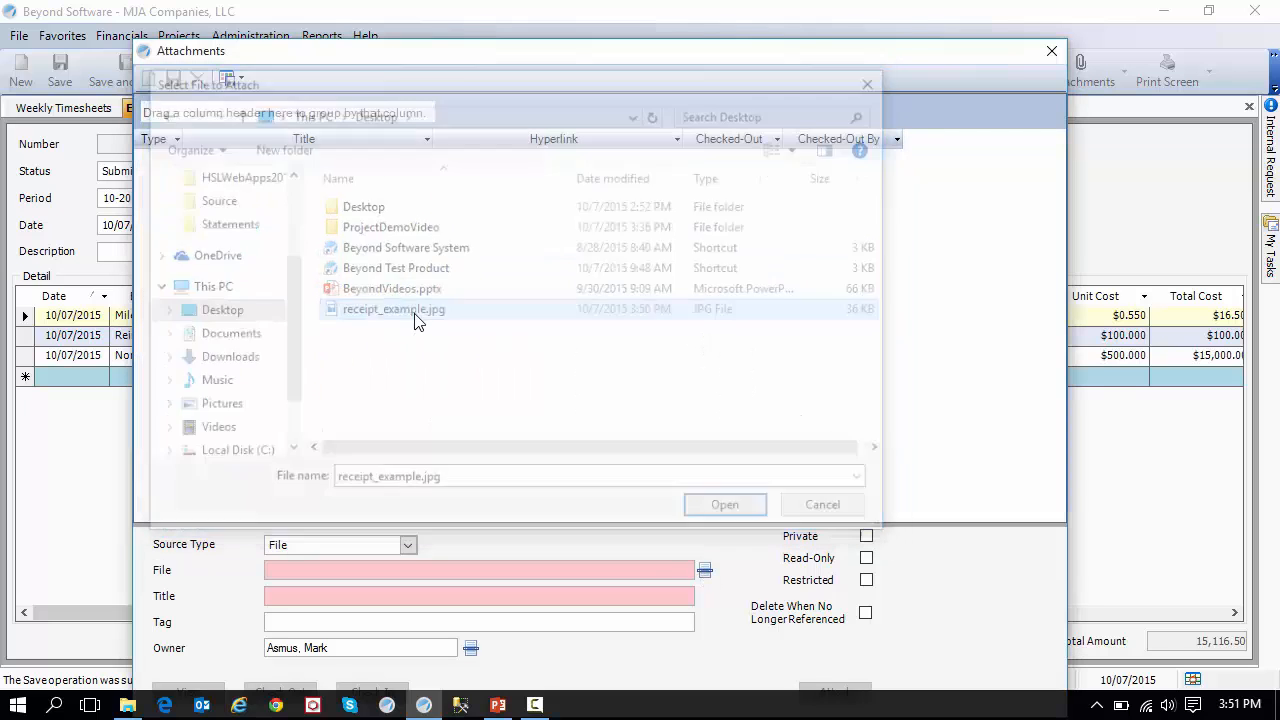
Title the attachment "Hotel Receipt", attach it to the expense report and close the attachments window.
left_click(330, 603)
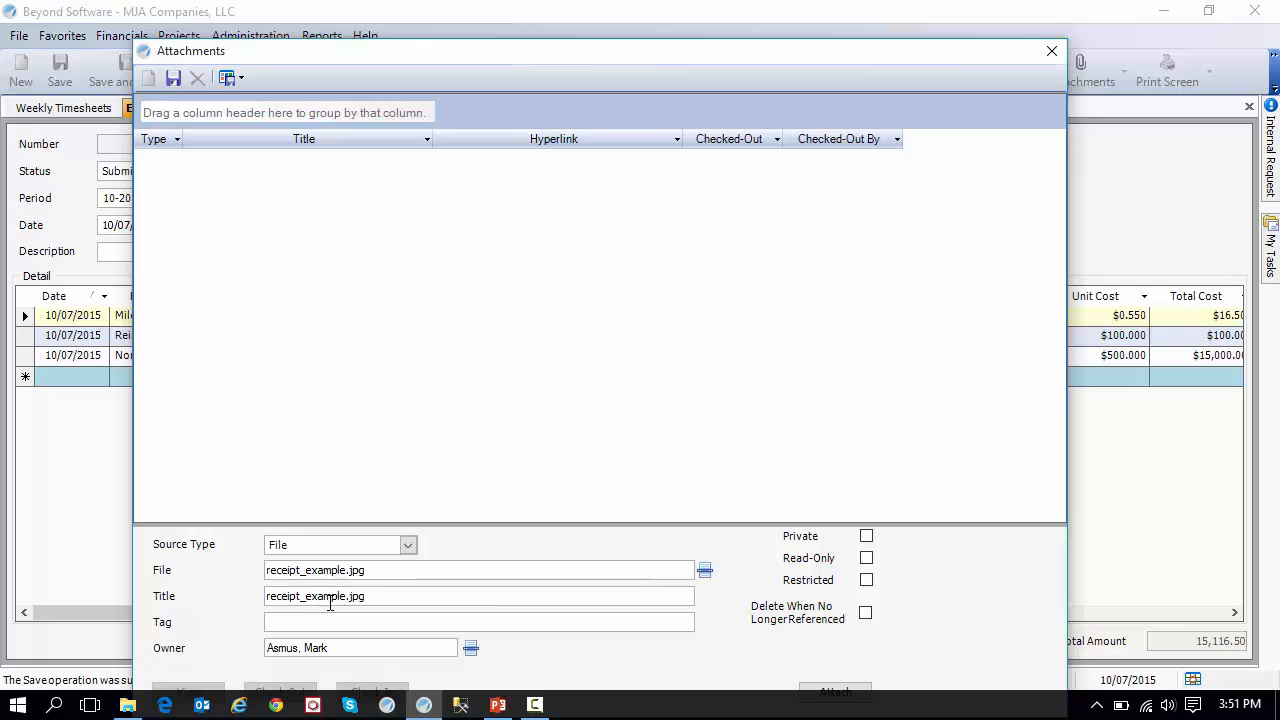
left_click_drag(389, 597, 126, 603)
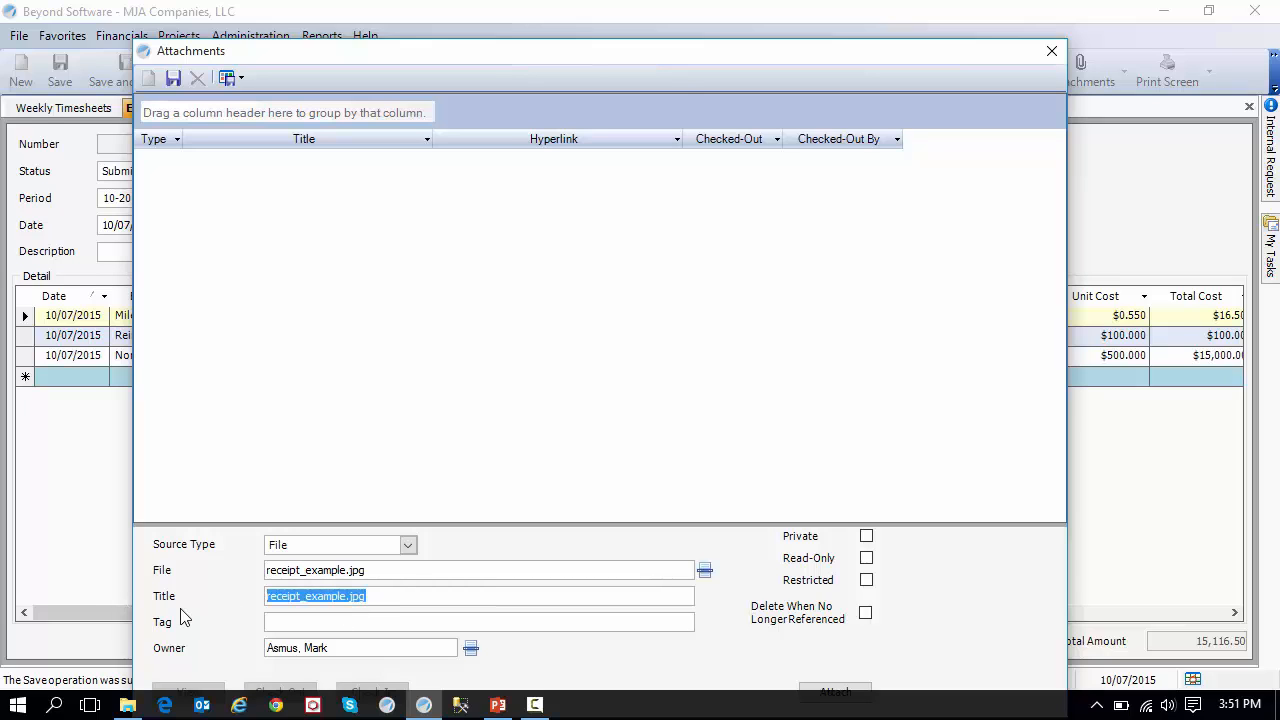
type("Hotel Receipt")
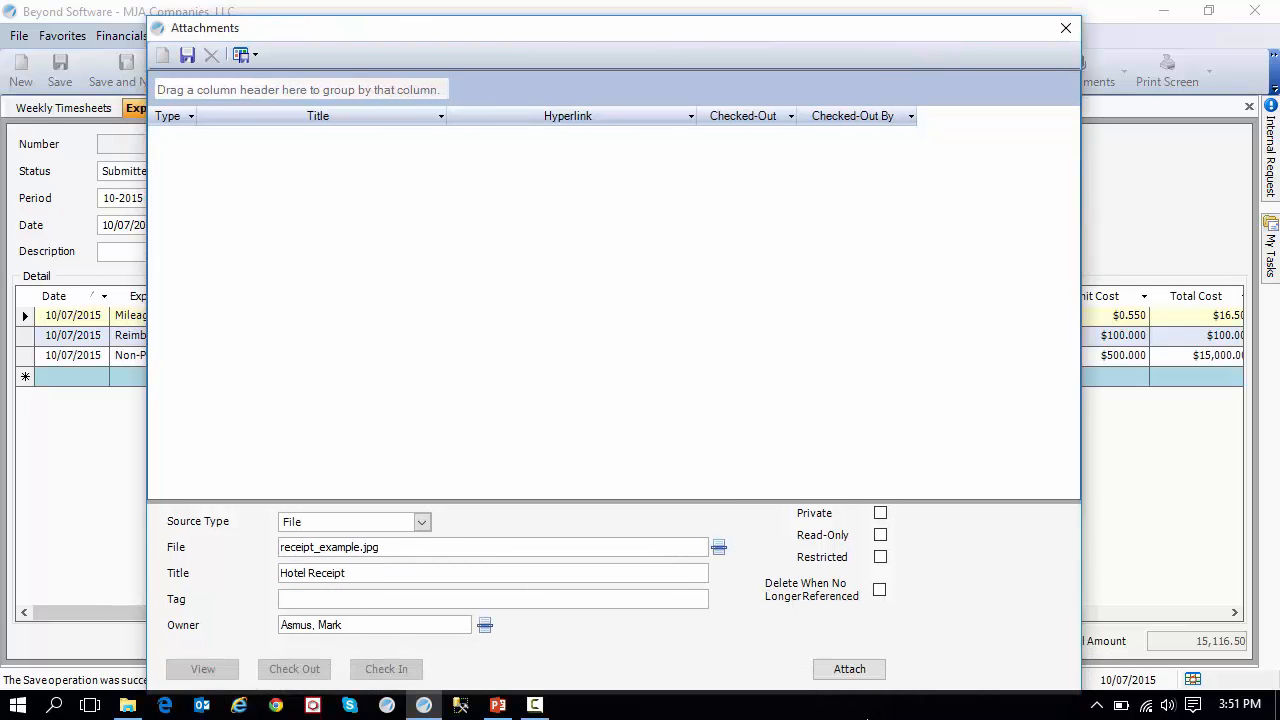
left_click(850, 669)
left_click(632, 136)
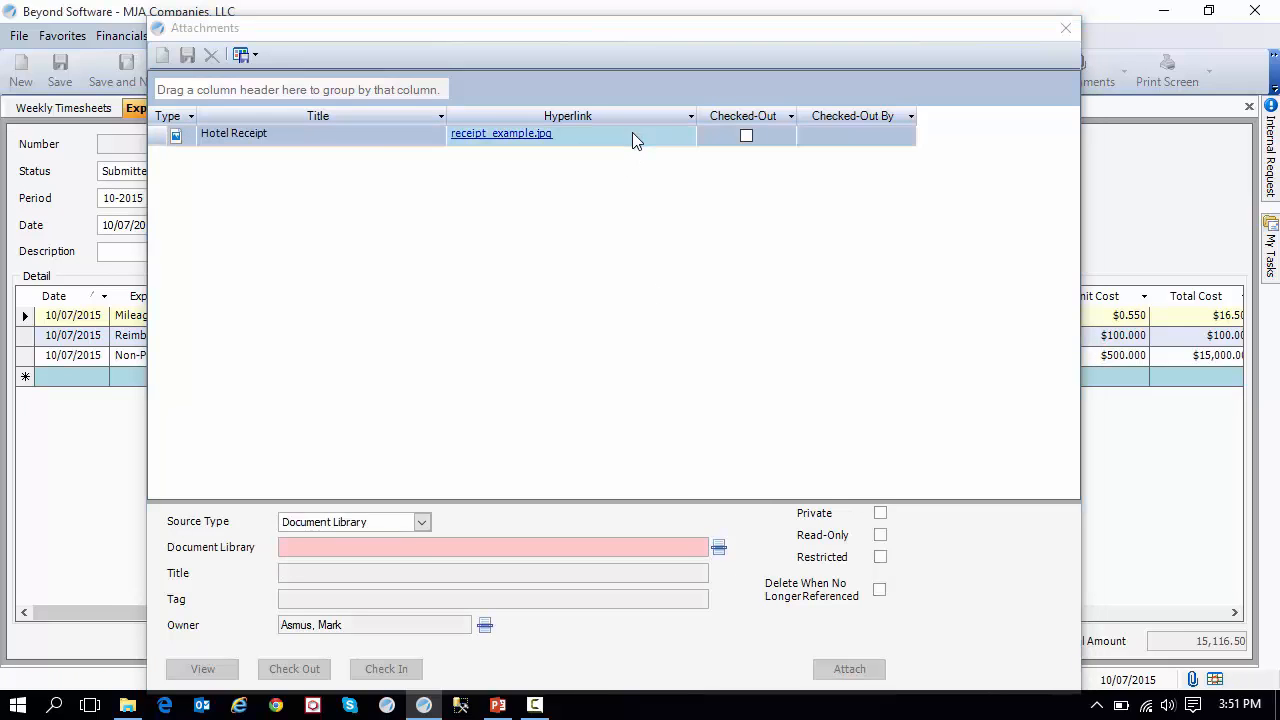
left_click(358, 143)
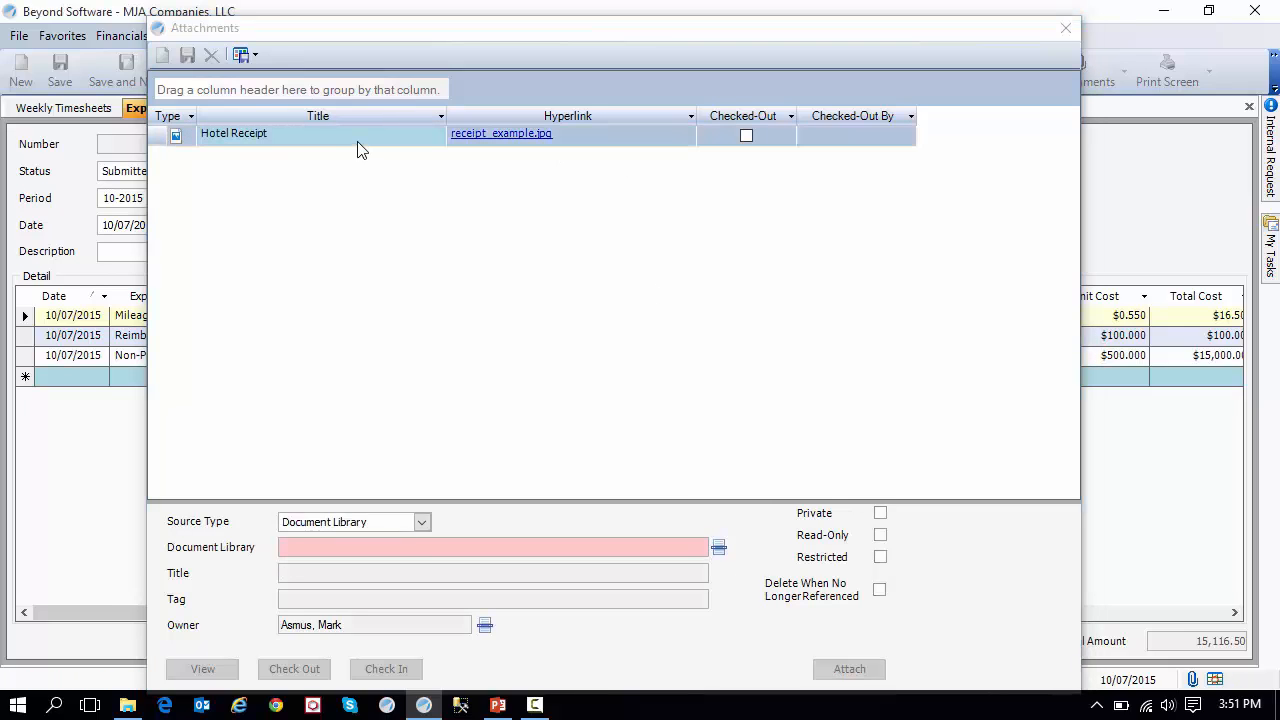
left_click(1066, 31)
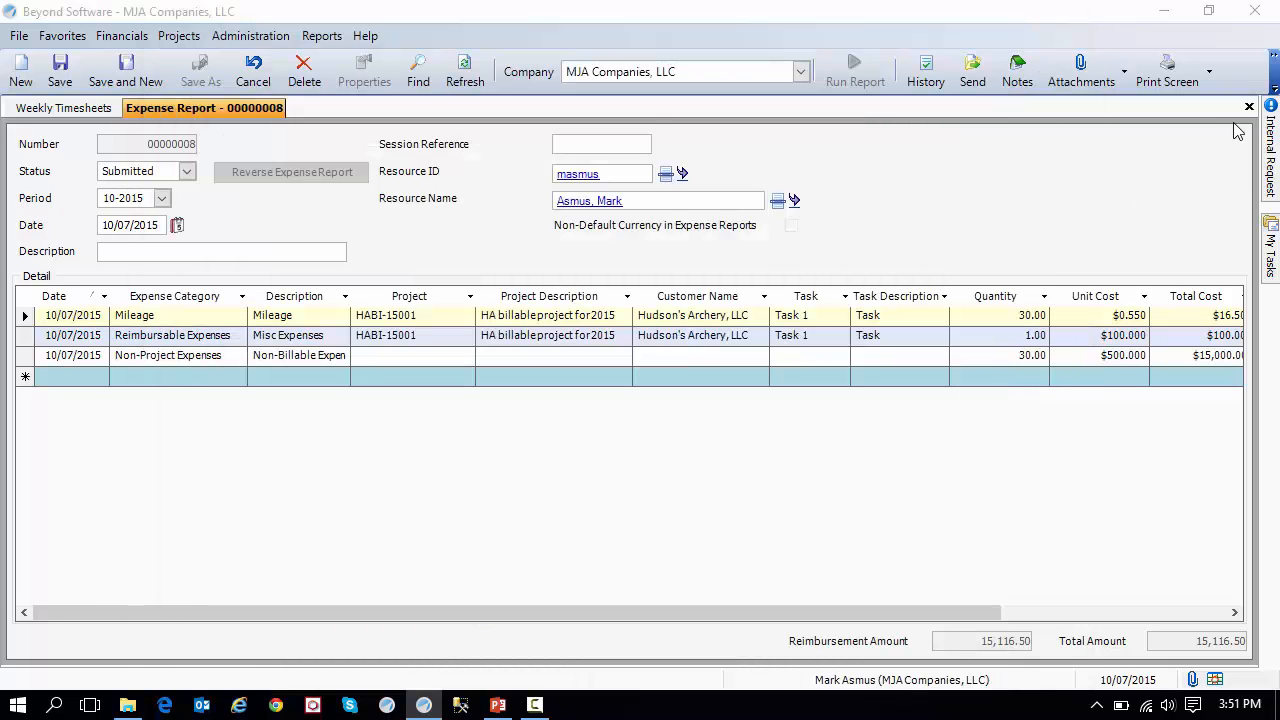
Generate the Expense Report Printout for the submitted report and look over its first page.
left_click(1211, 78)
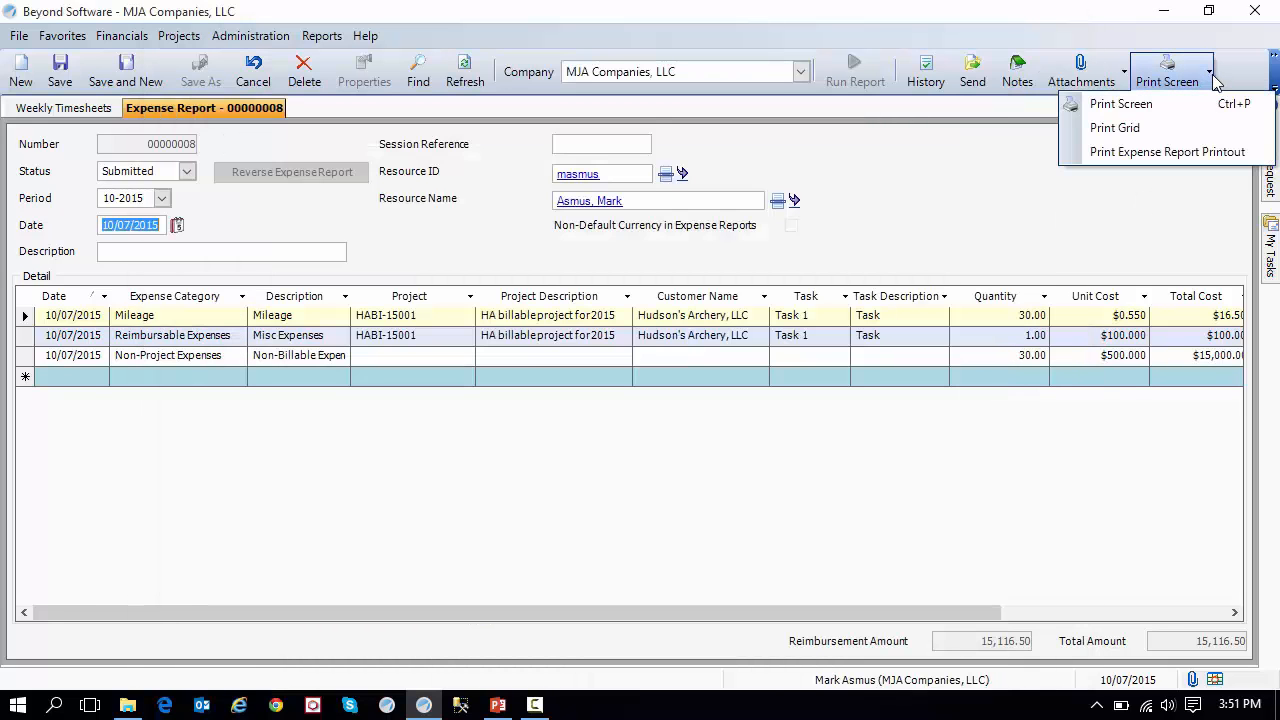
left_click(1220, 157)
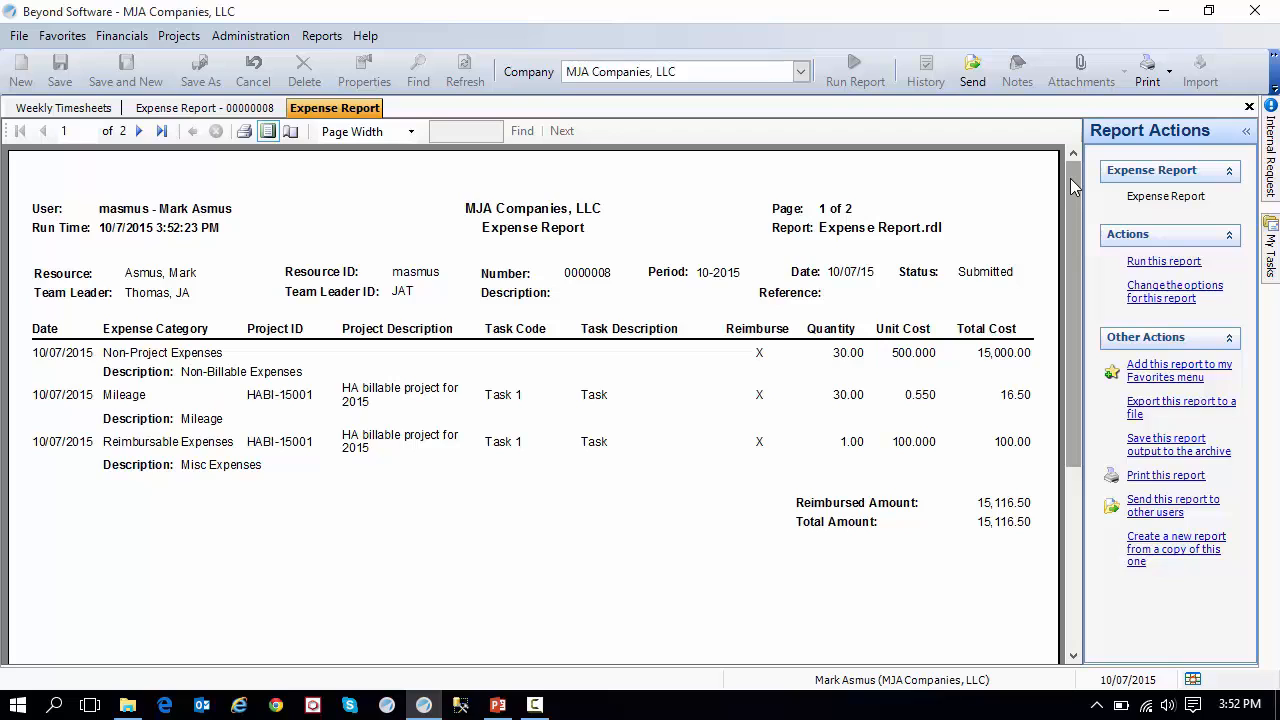
mouse_move(1066, 180)
left_mouse_down()
mouse_move(1074, 378)
mouse_move(1065, 233)
left_mouse_up()
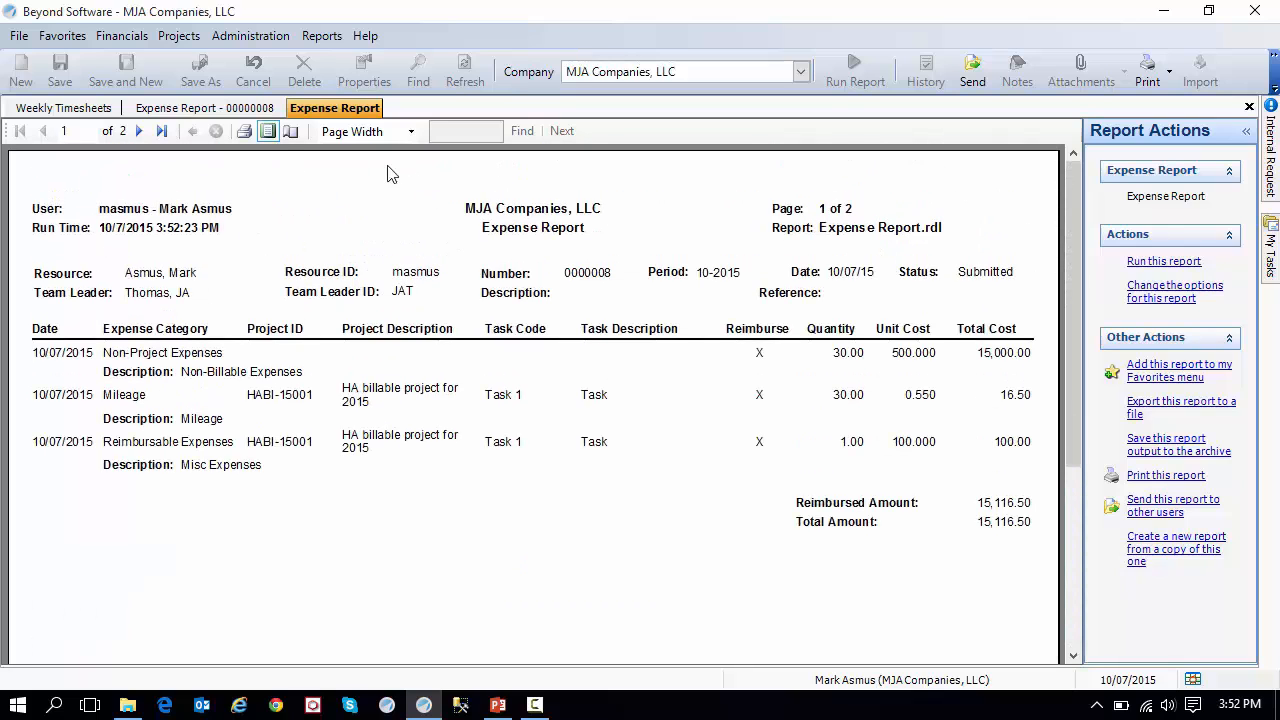